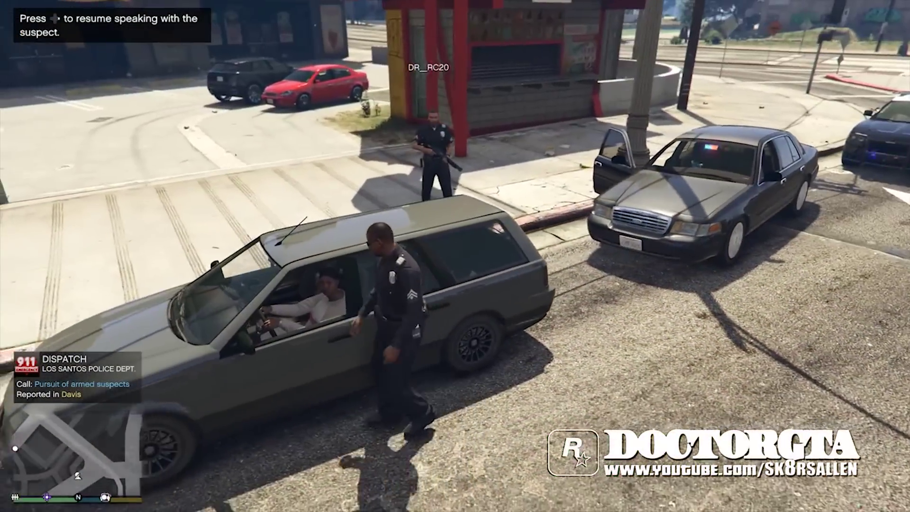
key(e)
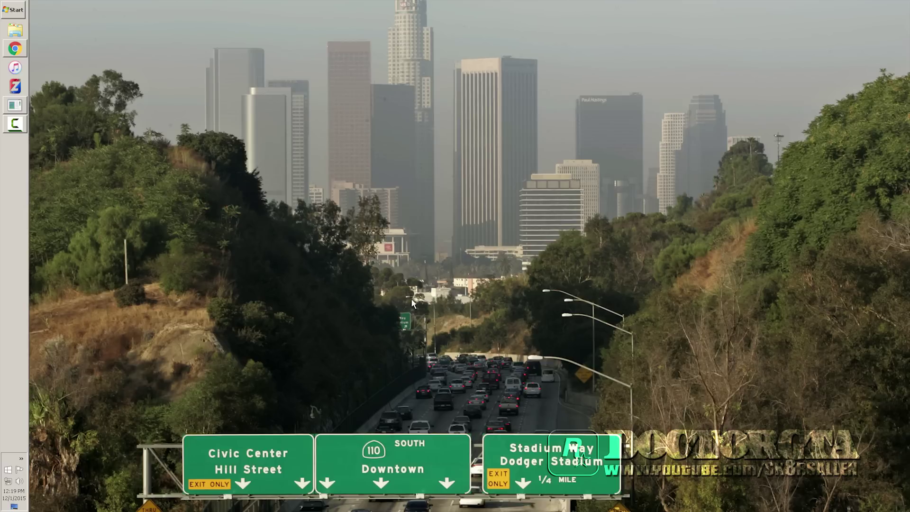
Step: Download the Multiplayer Co-op 0.4.1 script from its GTA5-Mods page in the browser and open the downloaded archive
click(14, 53)
scroll(348, 230, up, 12)
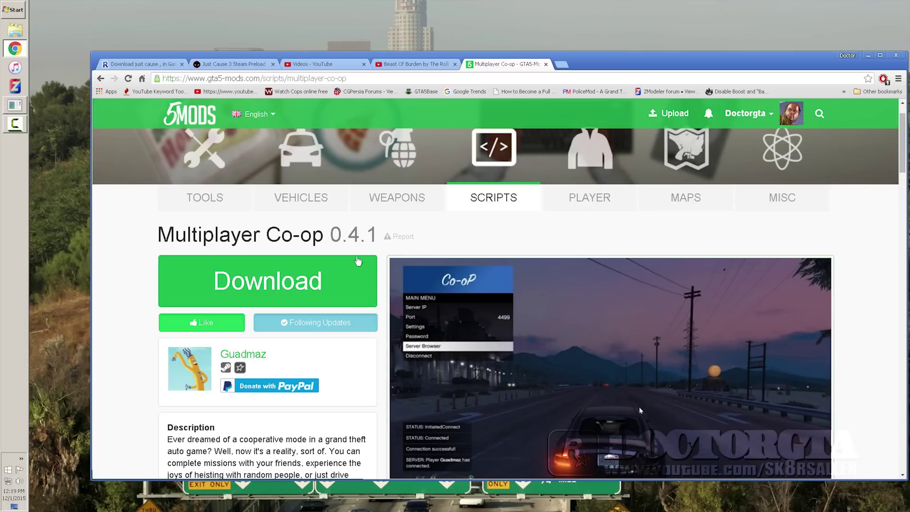
click(274, 287)
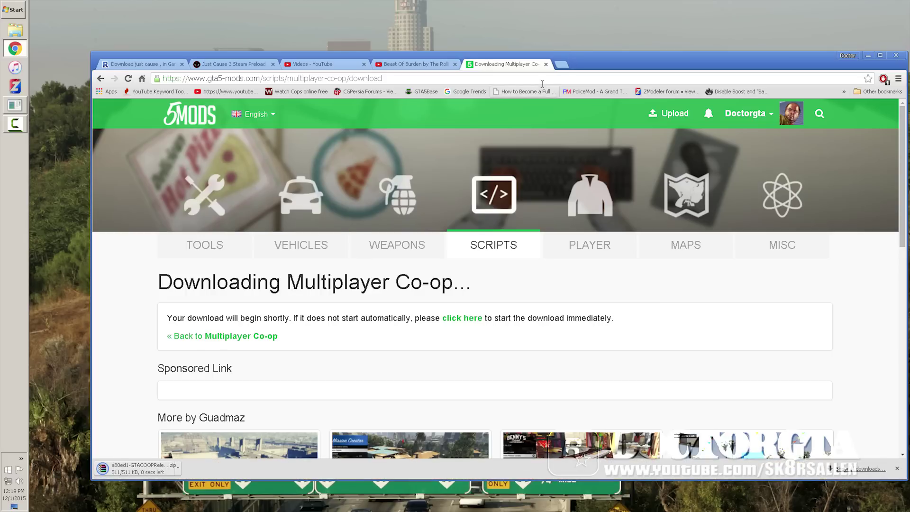
click(166, 468)
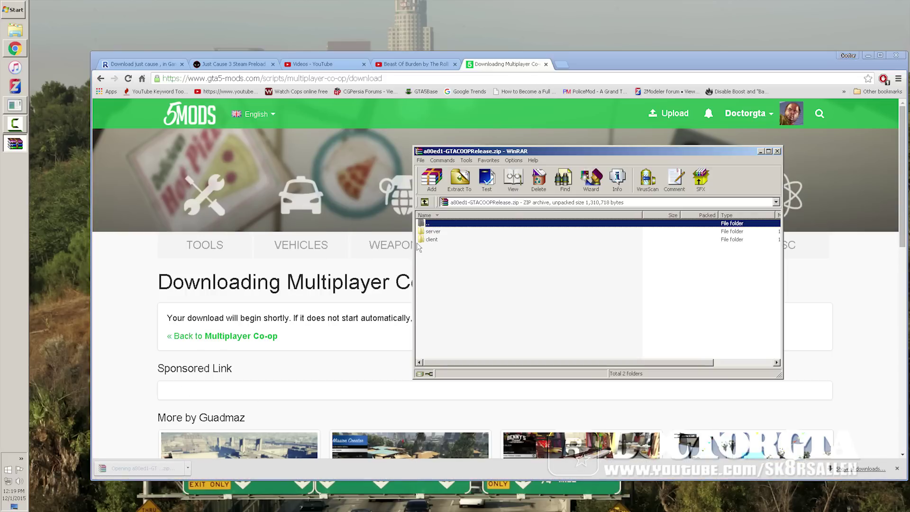
Step: Open the client folder inside the archive and select all five of its DLL files
click(426, 240)
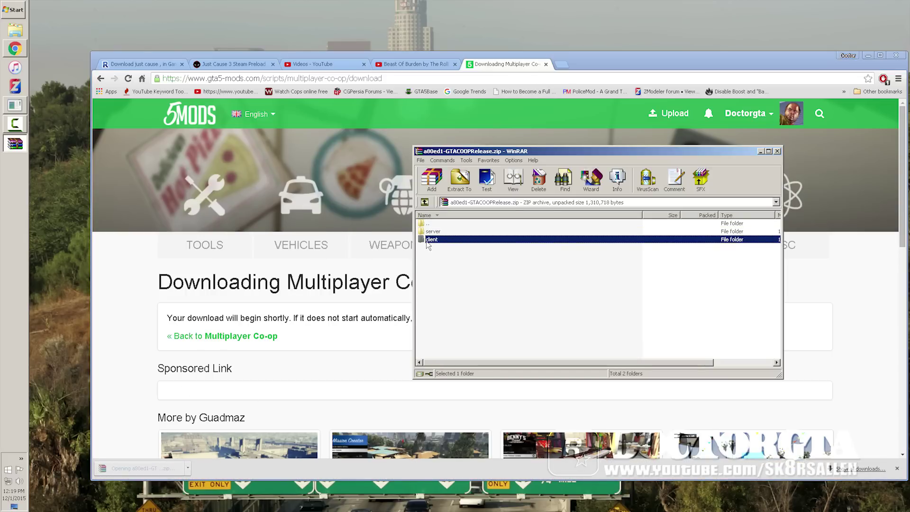
click(430, 231)
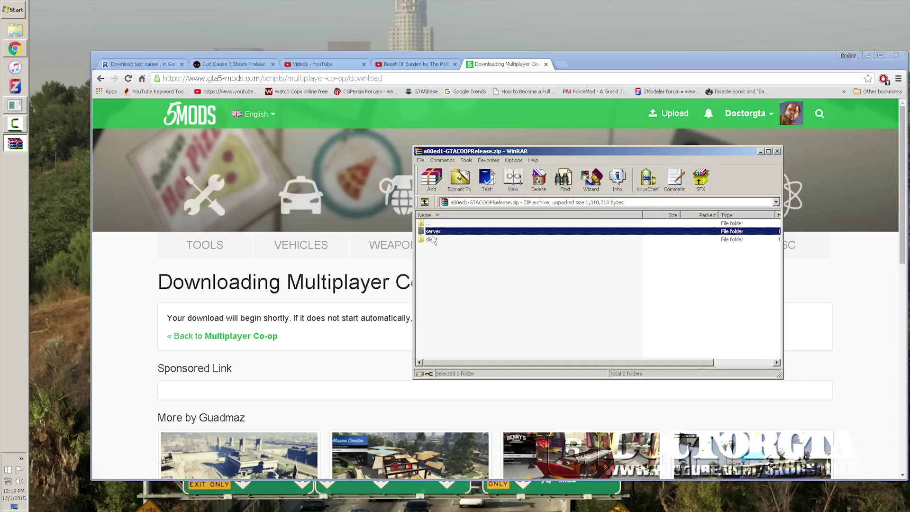
double_click(427, 240)
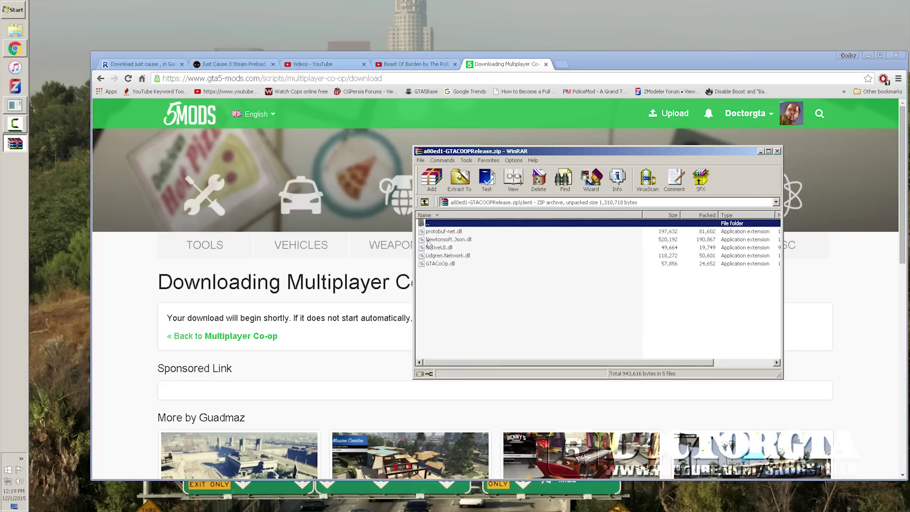
drag(442, 299, 456, 234)
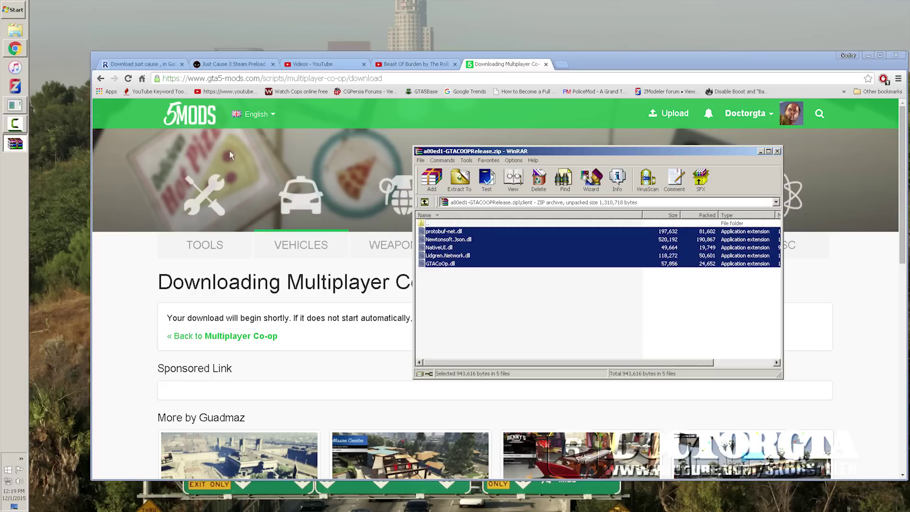
Step: Open the Grand Theft Auto V game folder and arrange it beside the archive window with the browser minimized
click(14, 9)
click(52, 138)
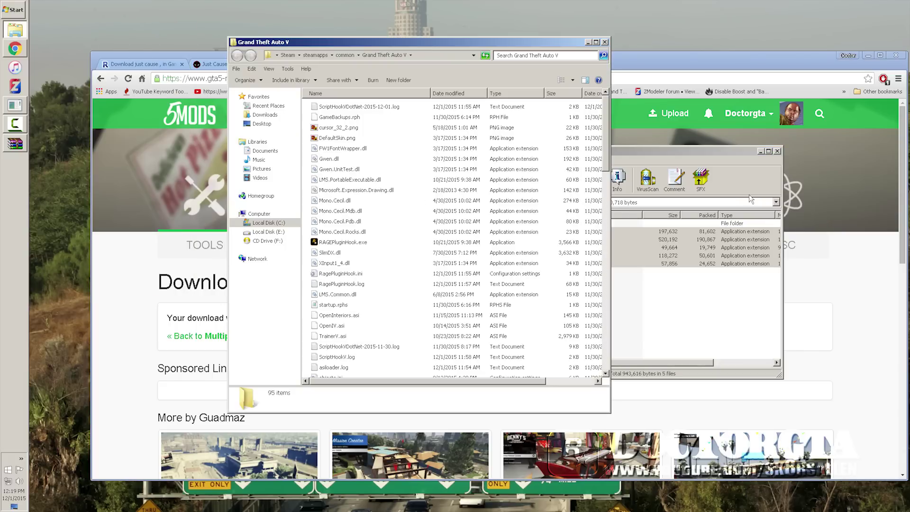
click(868, 55)
drag(393, 42, 237, 59)
drag(593, 153, 658, 95)
Step: Locate and select dinput8.dll, ScriptHookV.dll and the ScriptHookVDotNet .asi, .dll and .metagen files in the game folder
click(171, 274)
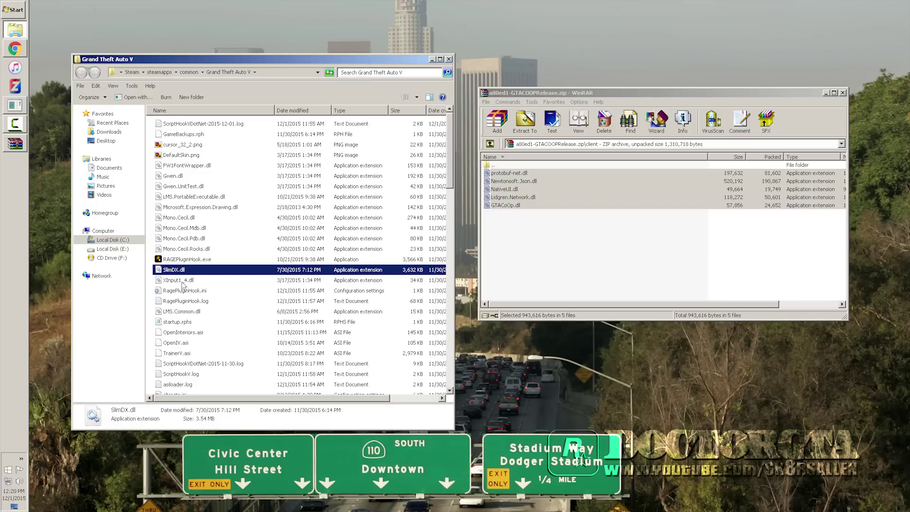
scroll(182, 284, down, 3)
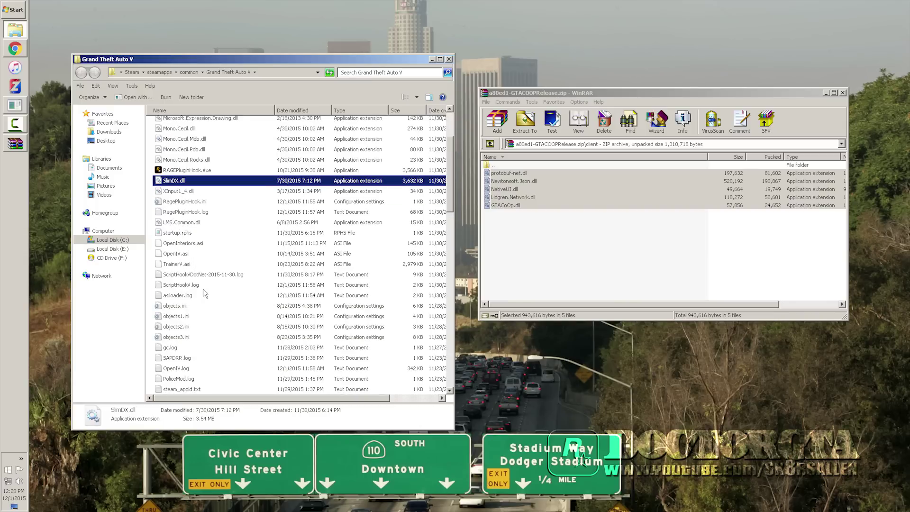
scroll(220, 288, down, 3)
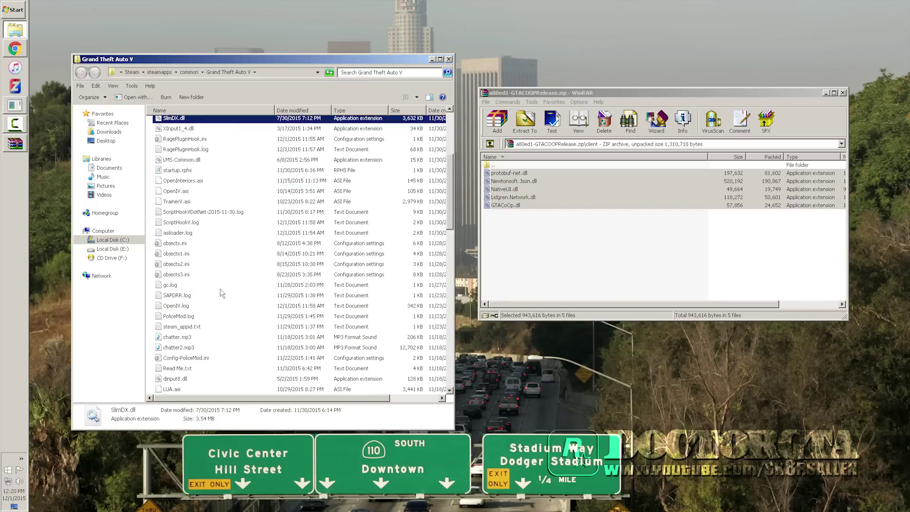
scroll(192, 287, down, 3)
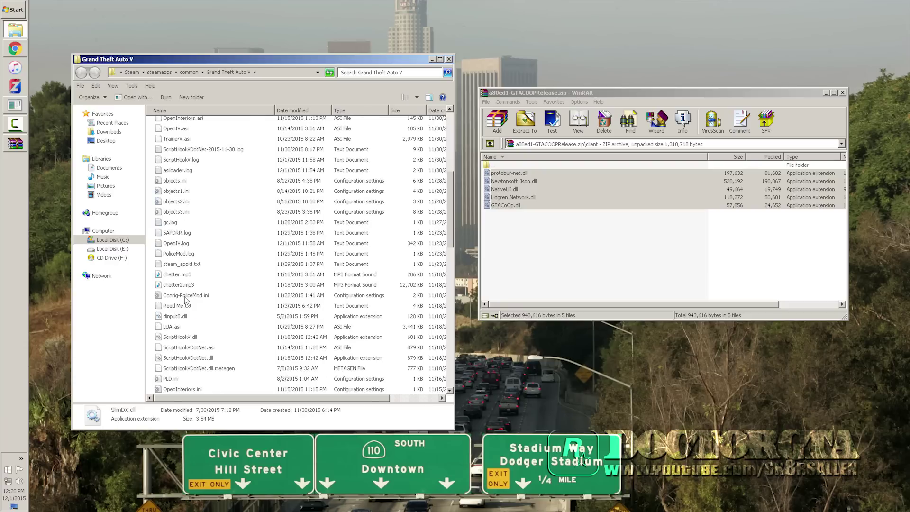
scroll(187, 299, down, 1)
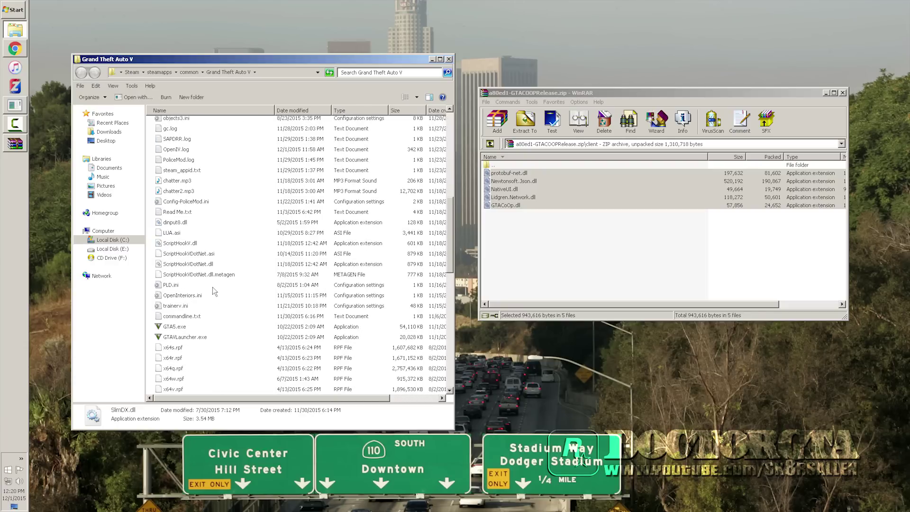
click(185, 244)
click(190, 255)
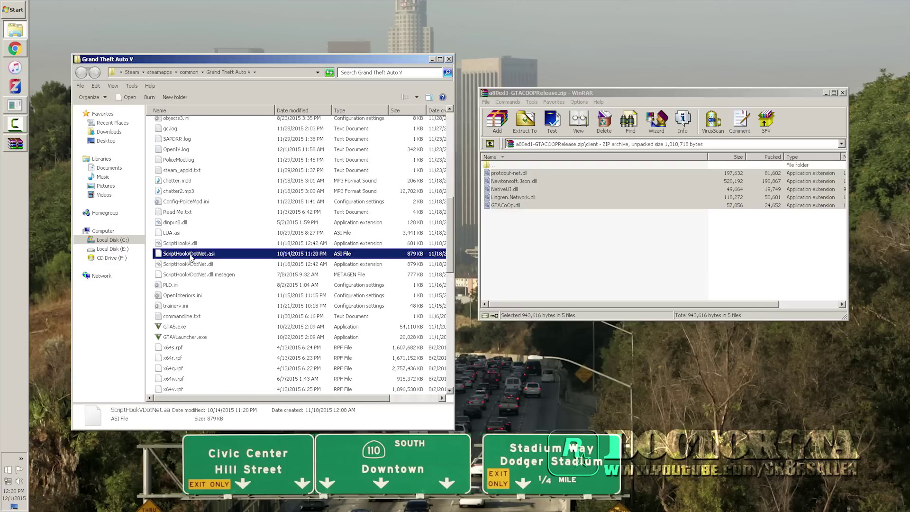
ctrl+click(189, 244)
ctrl+click(189, 264)
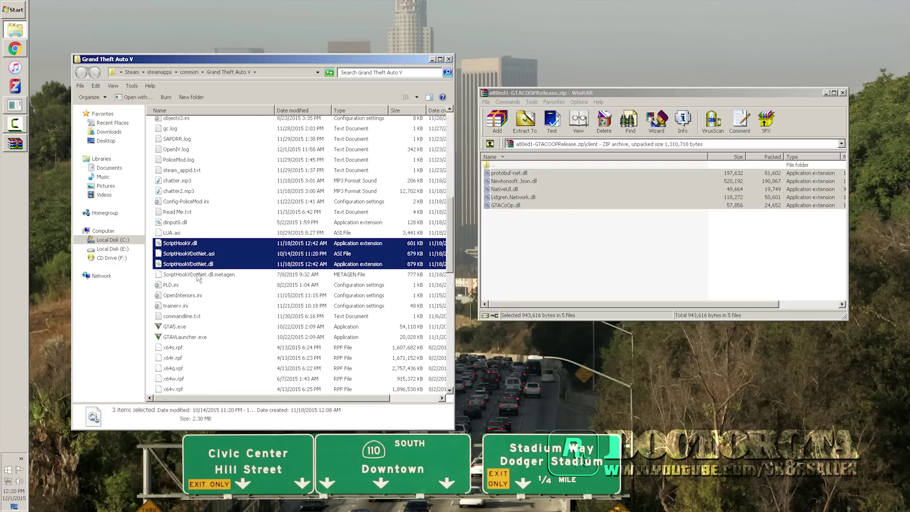
ctrl+click(213, 275)
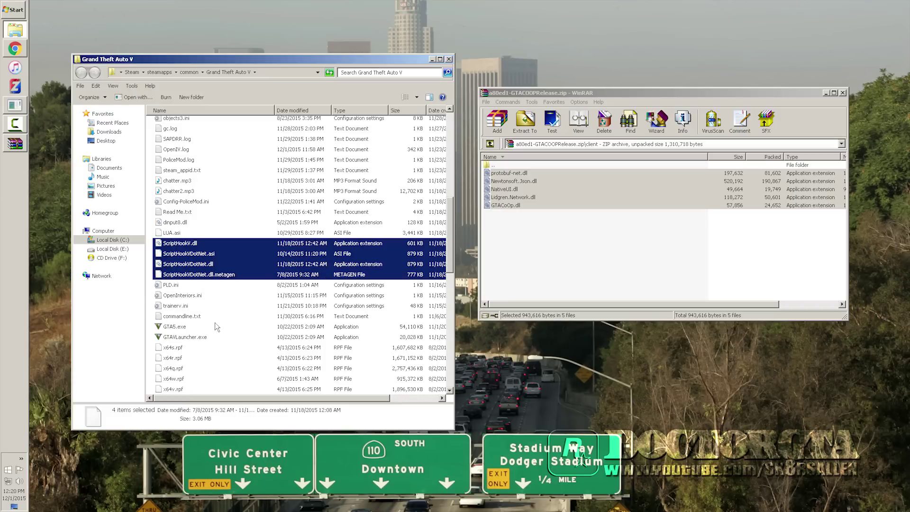
ctrl+click(175, 223)
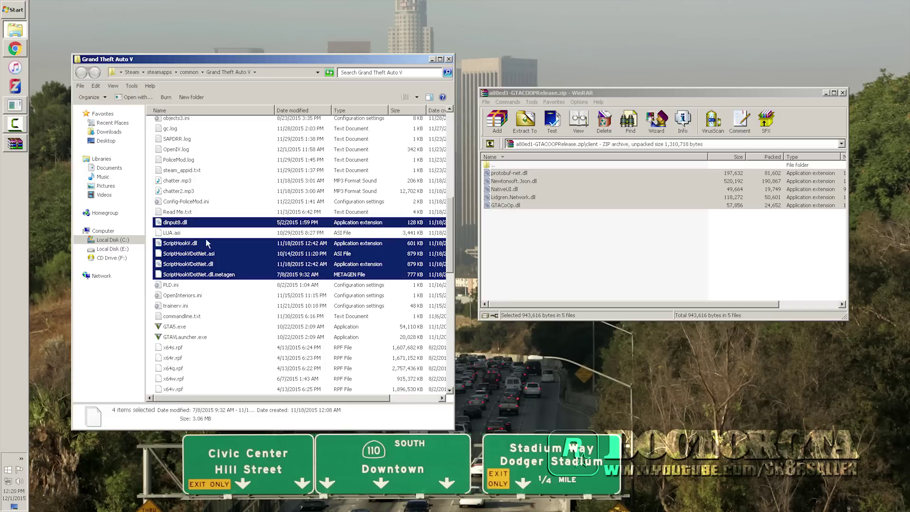
Step: Copy the five client DLL files from the archive into the game's scripts folder, replacing the existing copies
scroll(216, 249, down, 13)
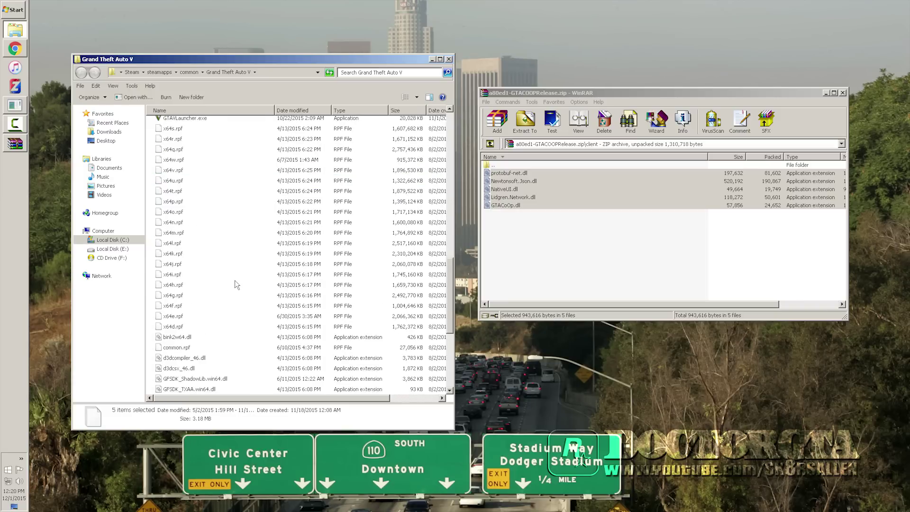
click(168, 275)
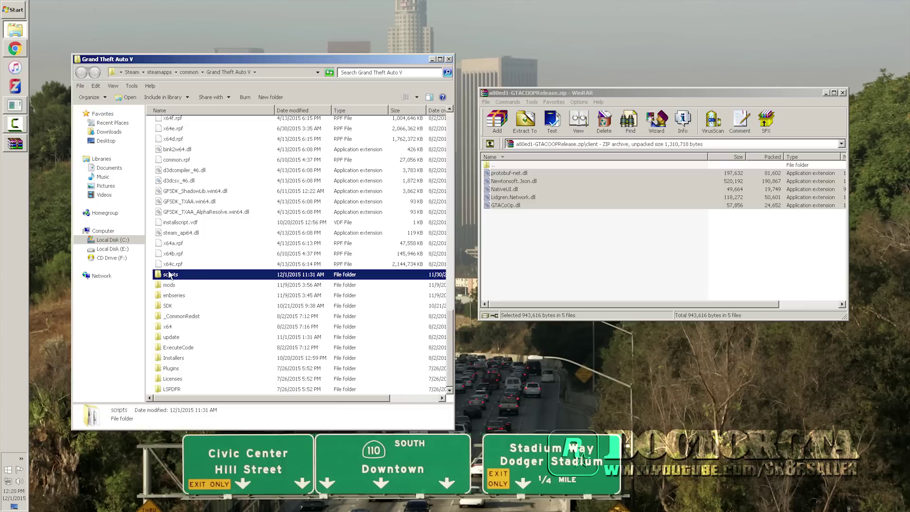
double_click(171, 277)
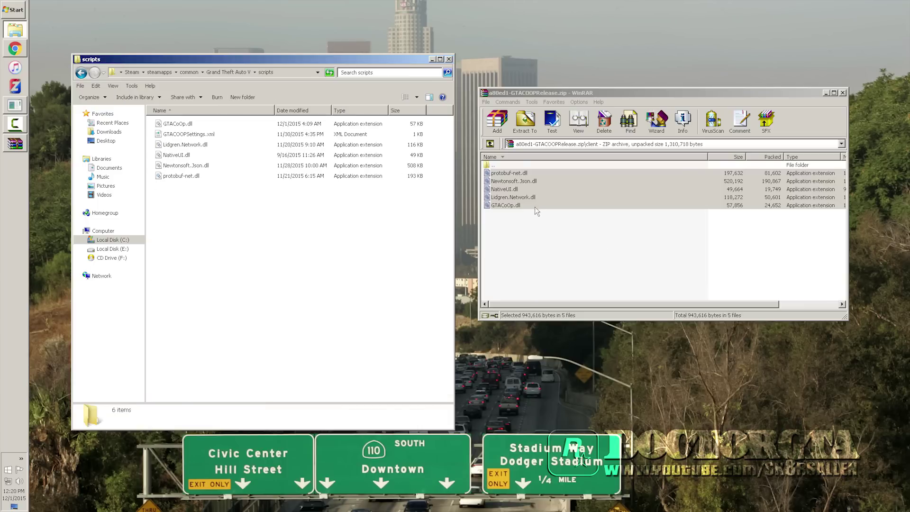
drag(534, 206, 270, 222)
click(448, 236)
click(448, 235)
click(448, 236)
click(447, 236)
click(447, 236)
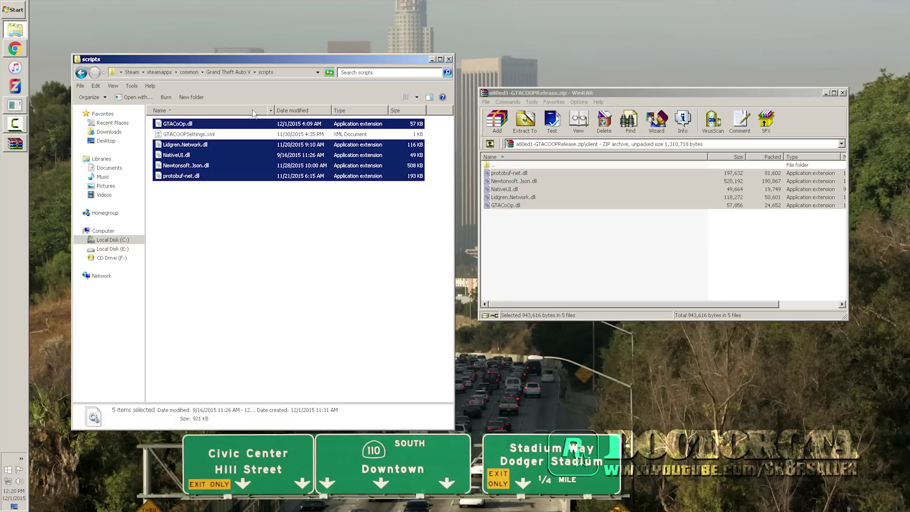
Step: Open GTACOOPSettings.xml from the scripts folder in Notepad
click(198, 134)
right_click(198, 135)
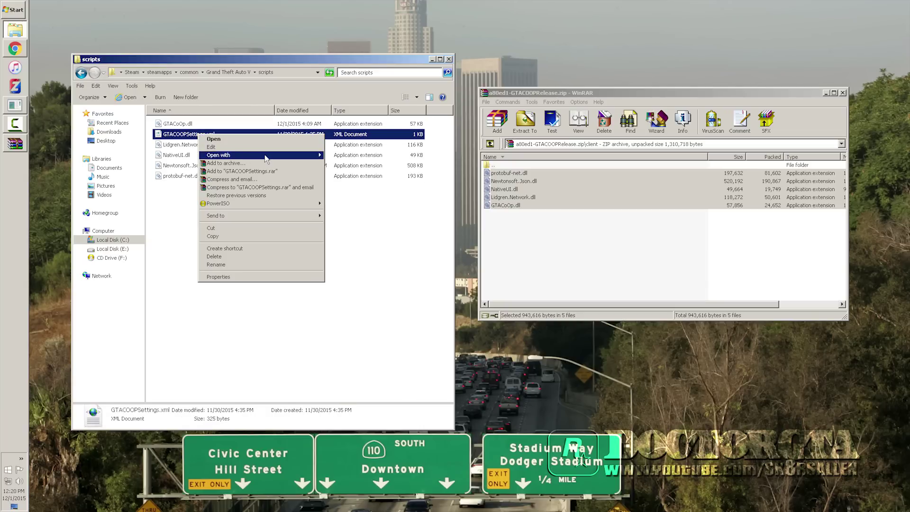
click(175, 141)
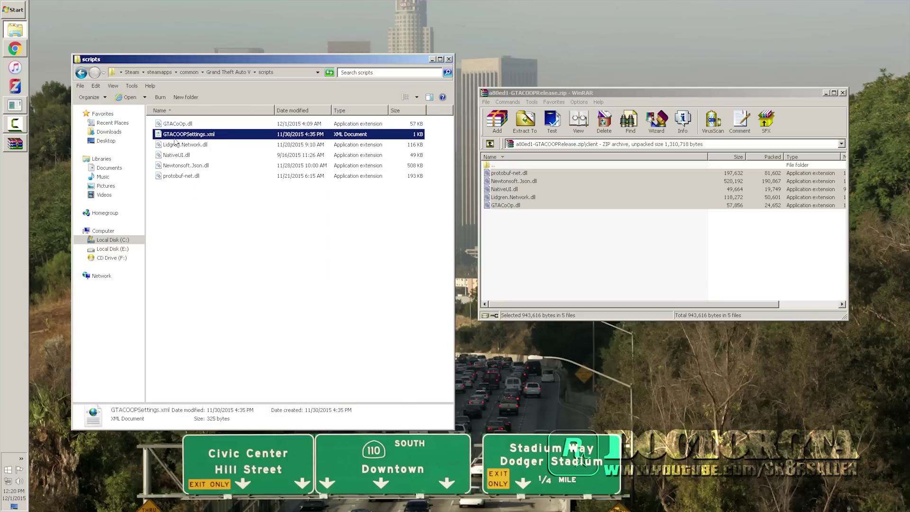
click(223, 143)
click(212, 135)
right_click(211, 135)
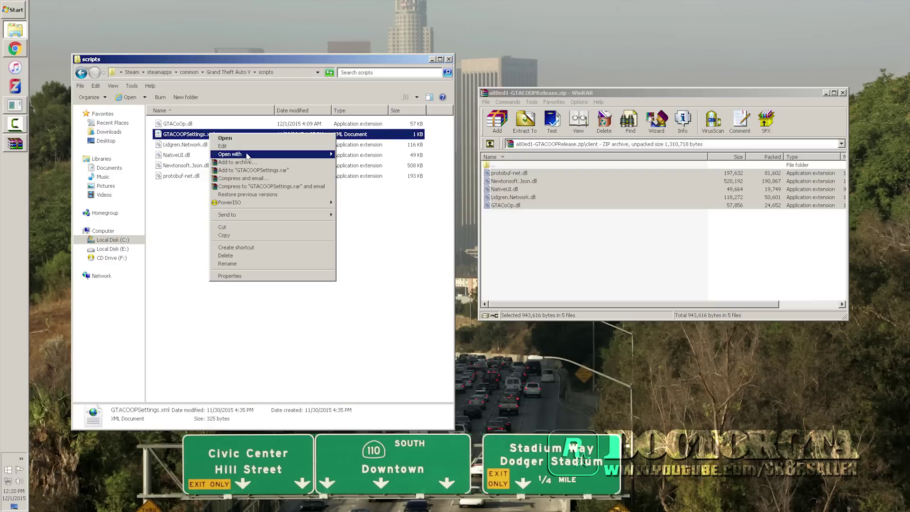
mouse_move(253, 155)
click(359, 172)
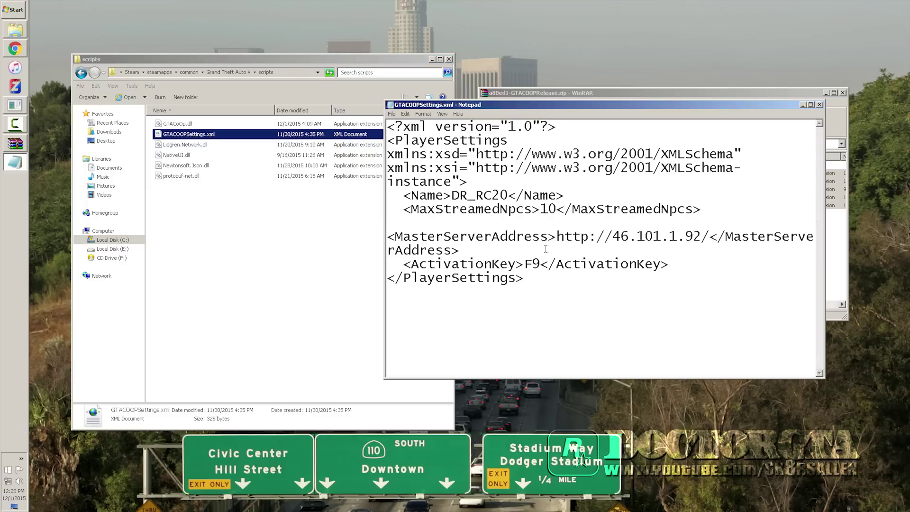
Step: Set the MaxStreamedNpcs value to 45 in the player settings
drag(451, 197, 556, 209)
click(468, 195)
click(547, 209)
text(45)
Step: Examine the master server address, activation key and XML schema lines of the settings file
drag(557, 237, 700, 242)
click(644, 251)
drag(521, 266, 539, 266)
double_click(529, 264)
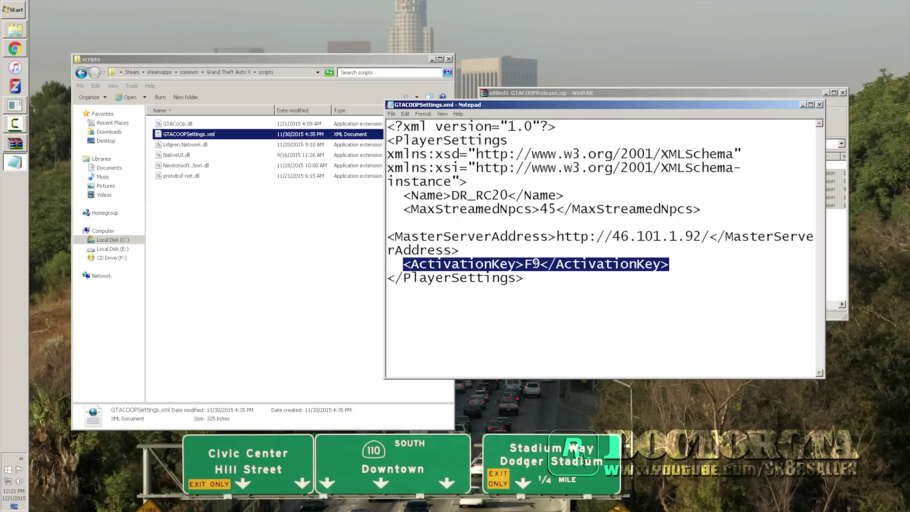
click(529, 264)
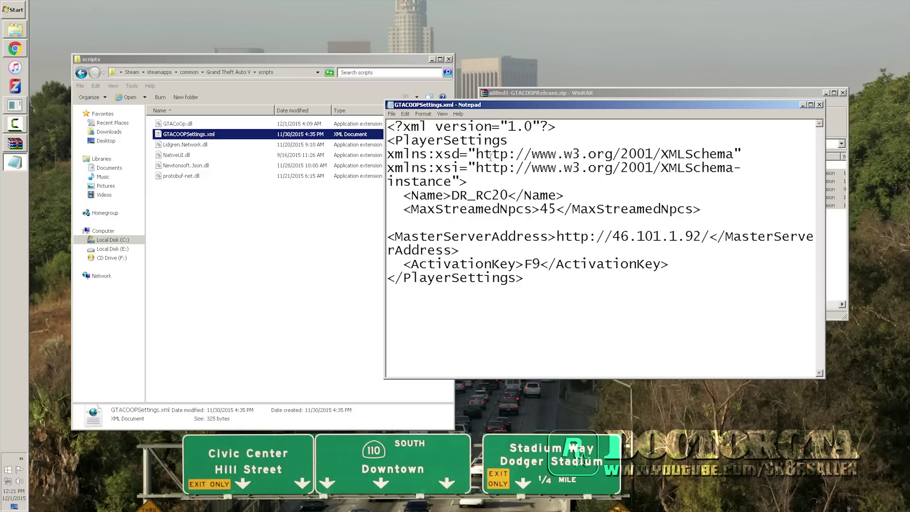
drag(443, 154, 741, 168)
click(661, 168)
Step: Close GTACOOPSettings.xml and save its changes
click(819, 104)
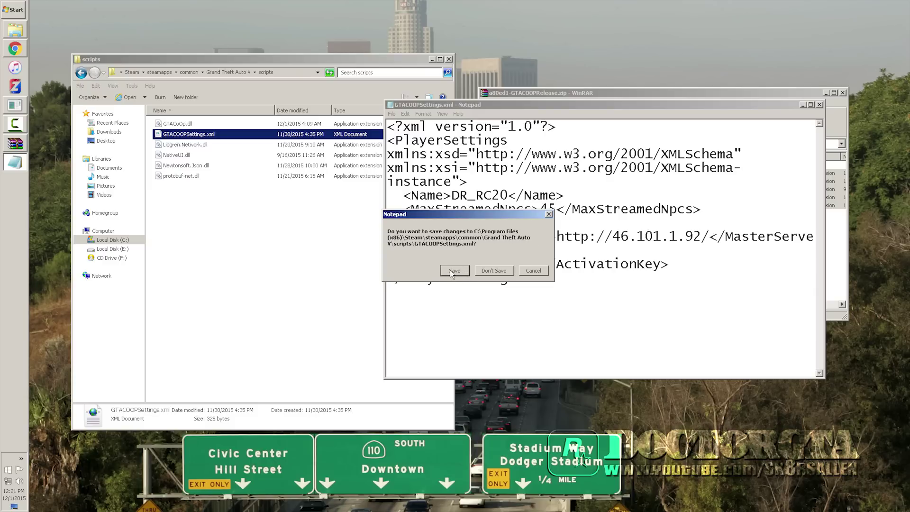
click(452, 271)
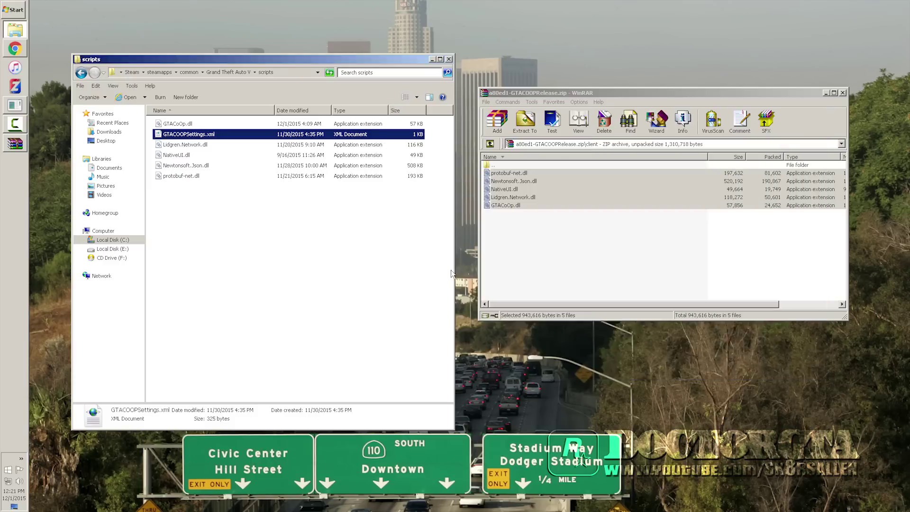
click(255, 194)
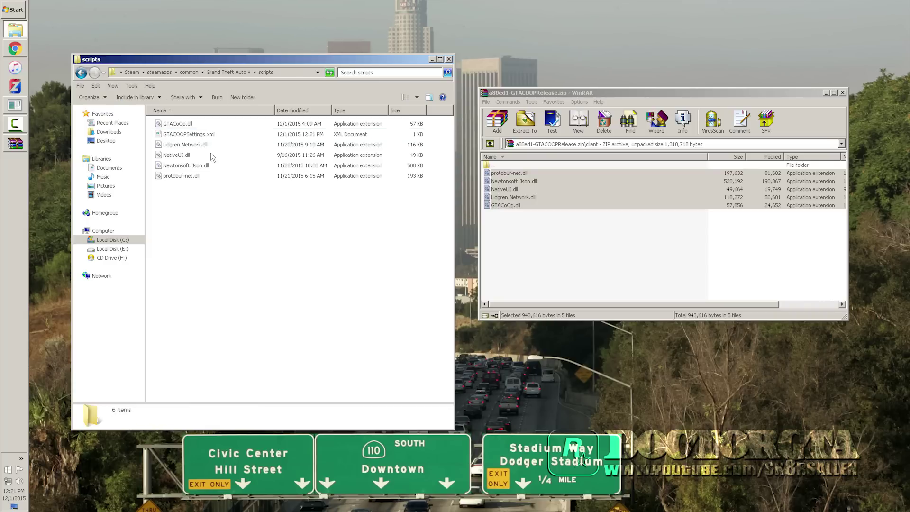
Step: Unblock protobuf-net.dll in its file properties and confirm
click(182, 176)
right_click(182, 177)
click(203, 302)
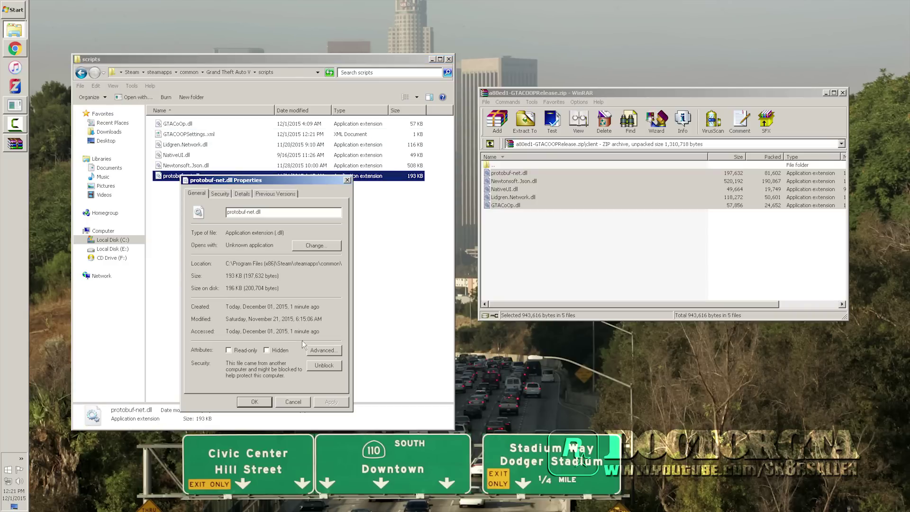
click(317, 366)
click(254, 402)
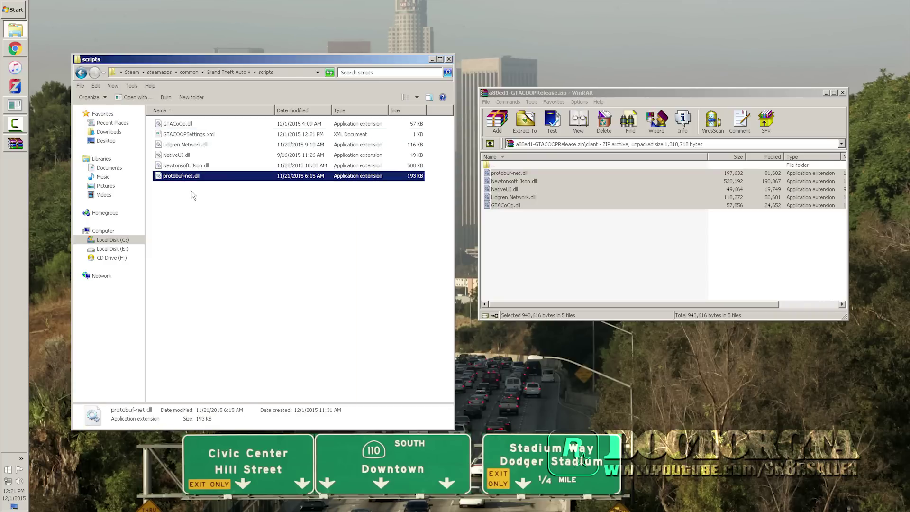
Step: Unblock Newtonsoft.Json.dll in its file properties and confirm
right_click(190, 166)
click(217, 293)
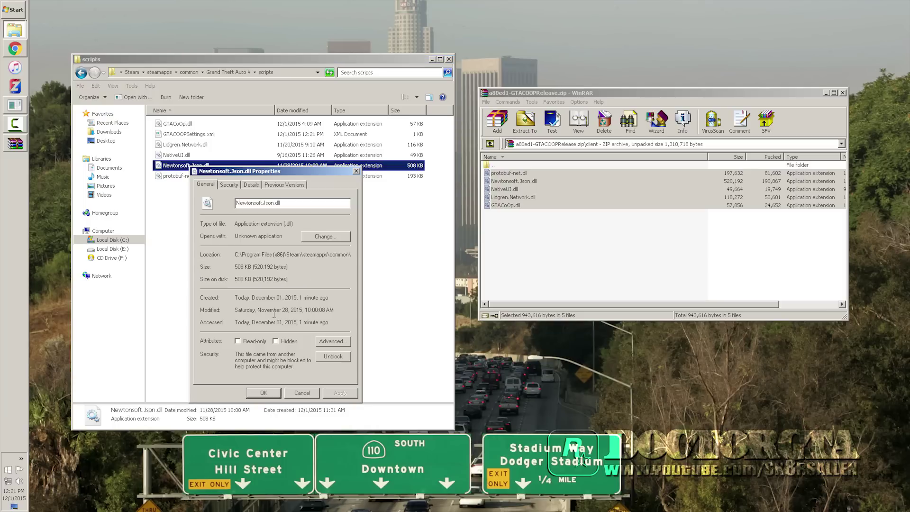
click(325, 360)
click(259, 393)
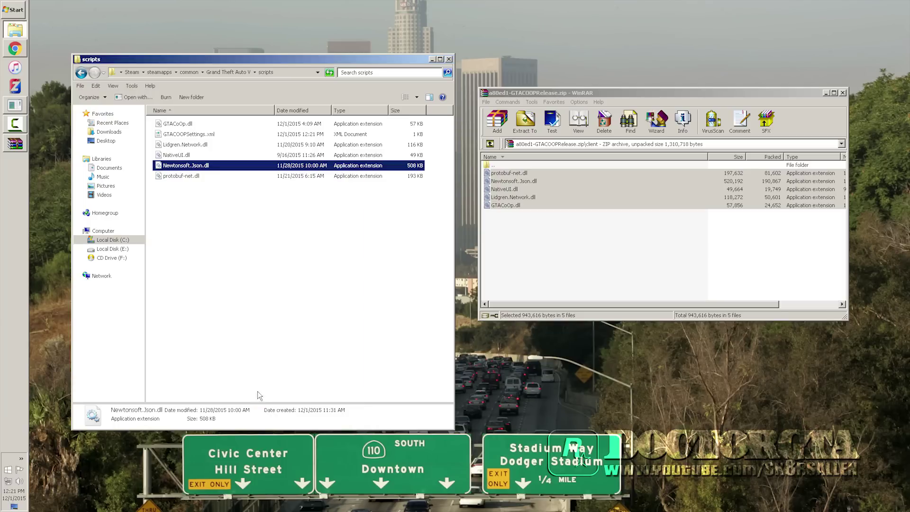
Step: Unblock NativeUI.dll in its file properties and confirm
right_click(180, 156)
click(203, 281)
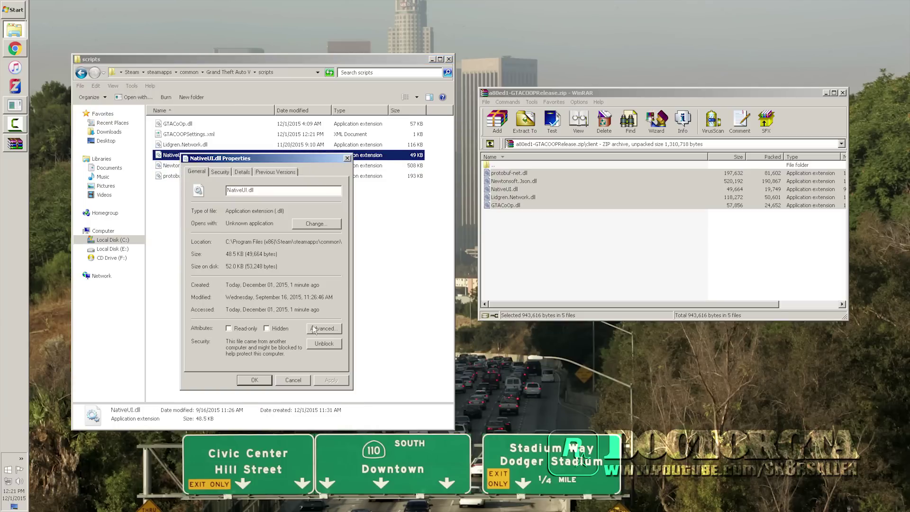
click(327, 346)
click(252, 380)
Step: Unblock Lidgren.Network.dll in its file properties and confirm
right_click(188, 145)
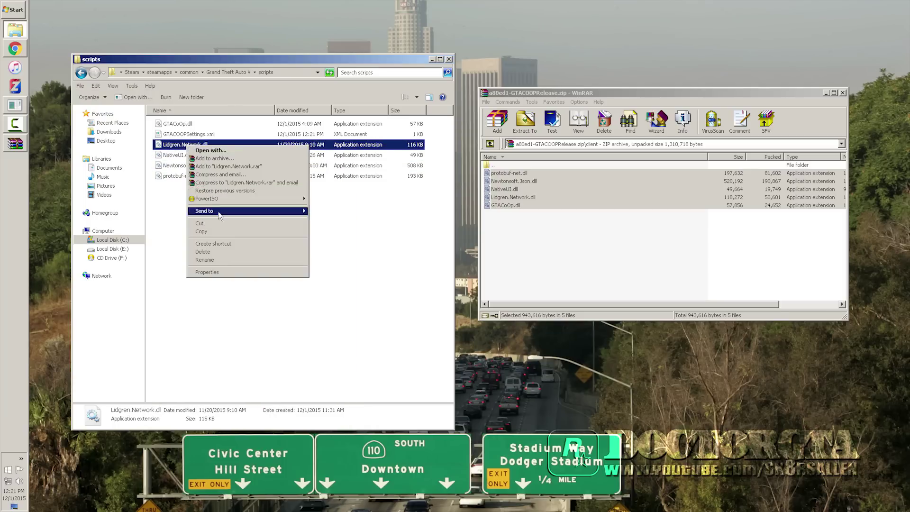
click(228, 272)
click(320, 336)
click(263, 372)
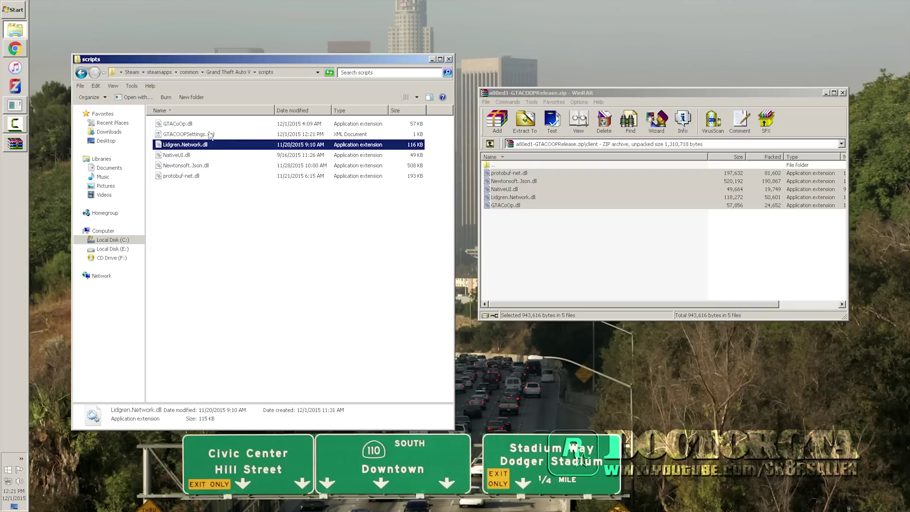
Step: Unblock GTACoOp.dll in its file properties and confirm
right_click(200, 125)
right_click(176, 124)
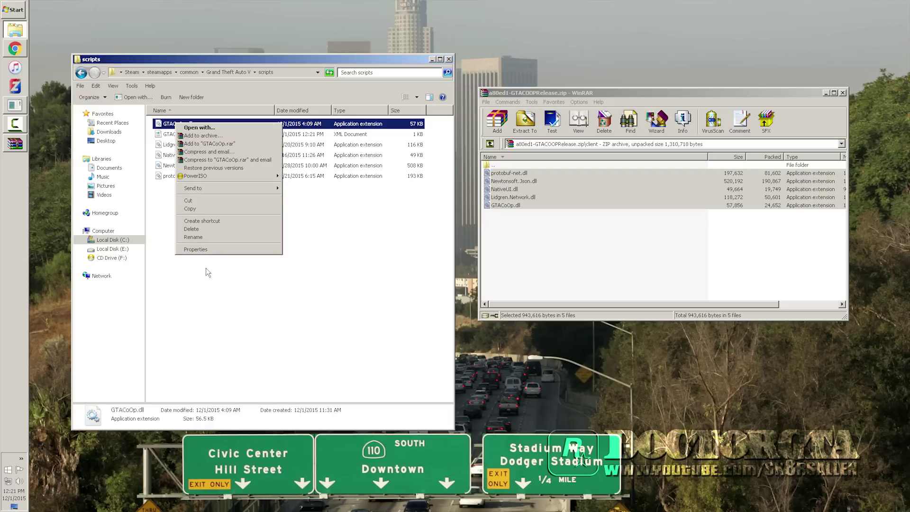
click(223, 250)
click(318, 314)
click(250, 351)
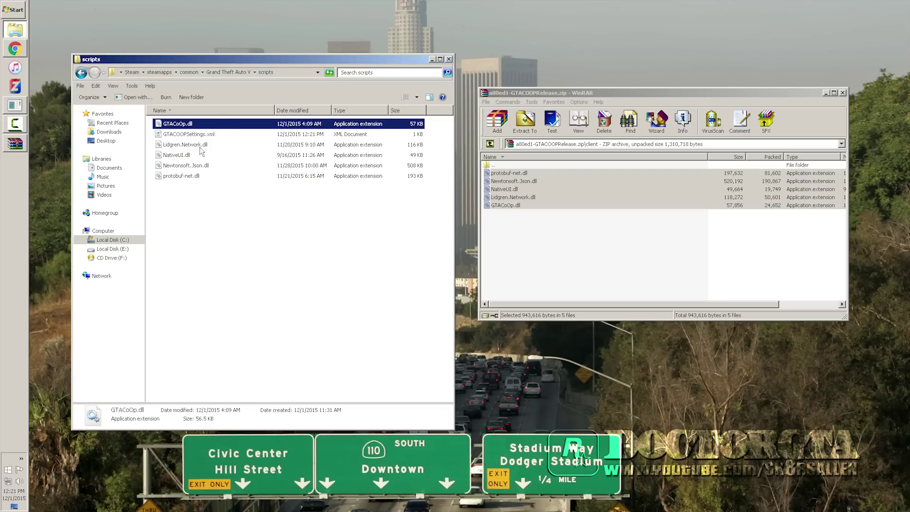
Step: Check the file properties of GTACOOPSettings.xml for a security block and close them
right_click(192, 135)
click(244, 282)
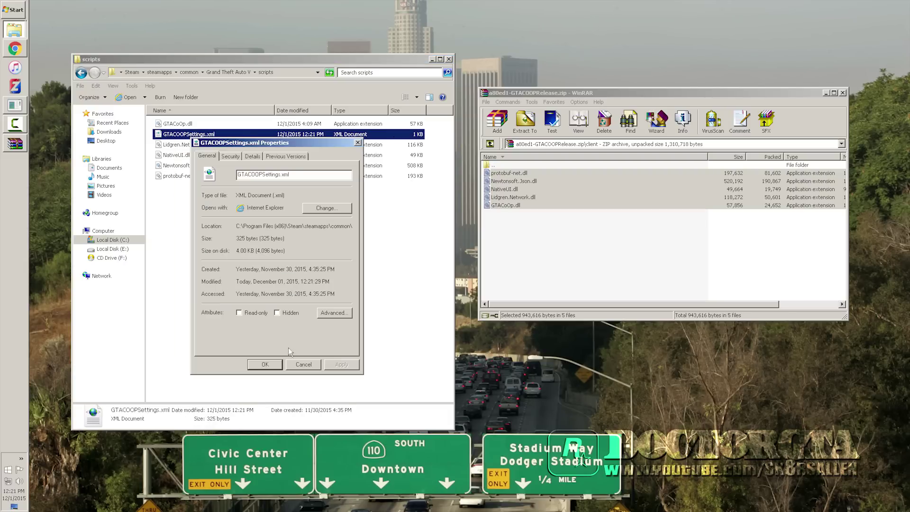
click(265, 364)
Step: Close the mod archive and select dinput8.dll, ScriptHookV.dll and the ScriptHookVDotNet files in the Grand Theft Auto V folder
click(228, 72)
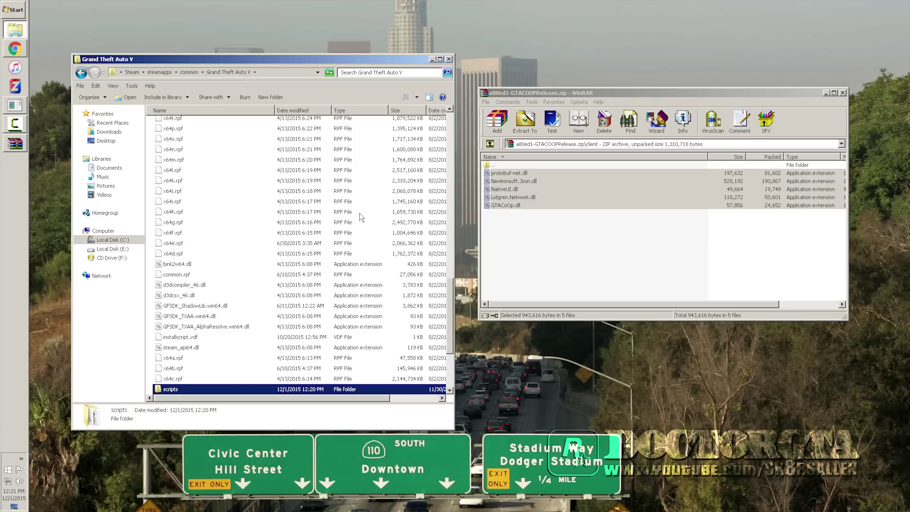
click(841, 93)
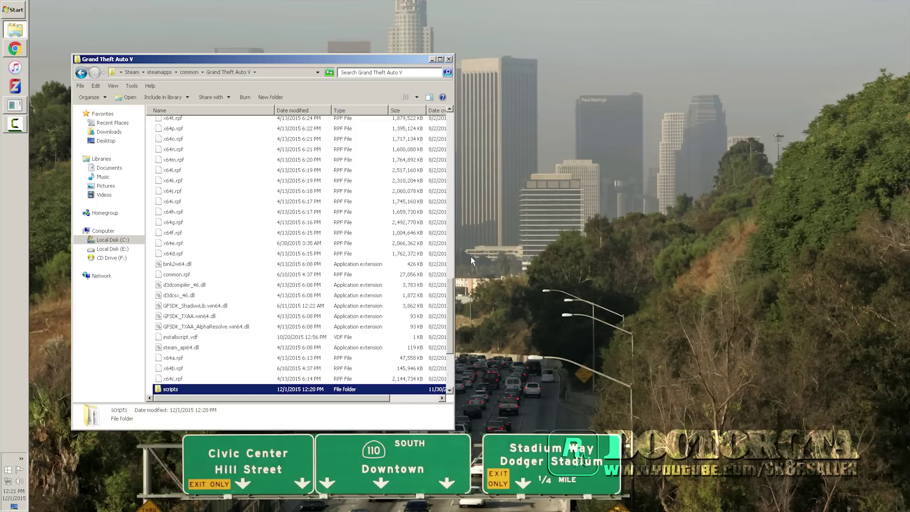
click(250, 286)
scroll(247, 288, up, 9)
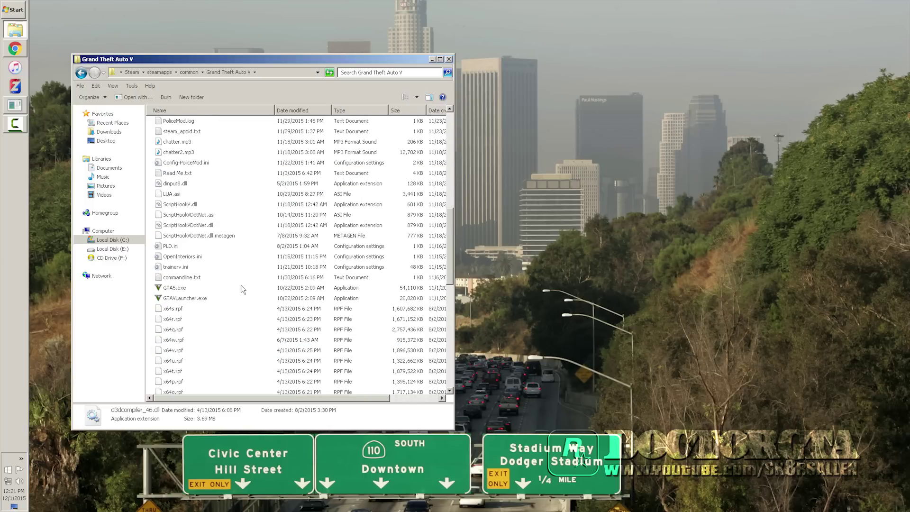
scroll(241, 289, up, 1)
drag(213, 264, 192, 300)
ctrl+click(179, 246)
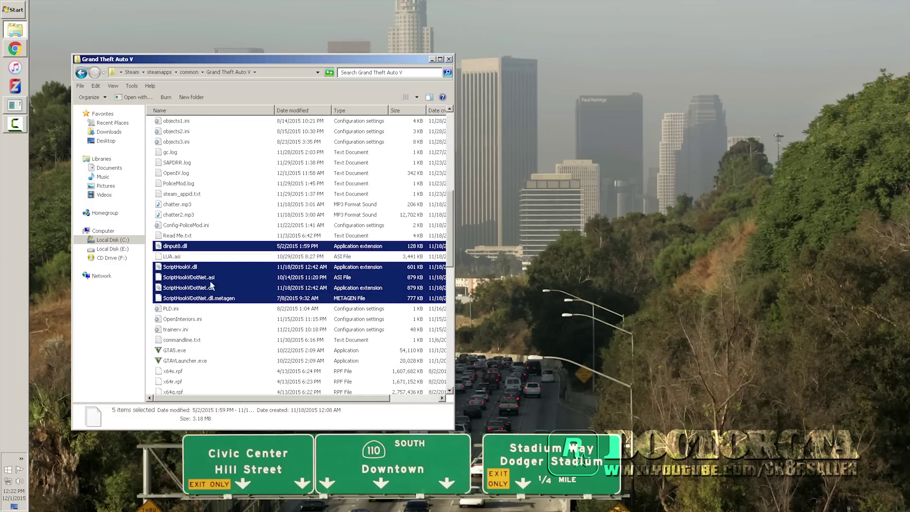
Step: Switch to Chrome, browse the Tools category of GTA5-Mods and open Script Hook V + Native Trainer in a new tab
click(14, 48)
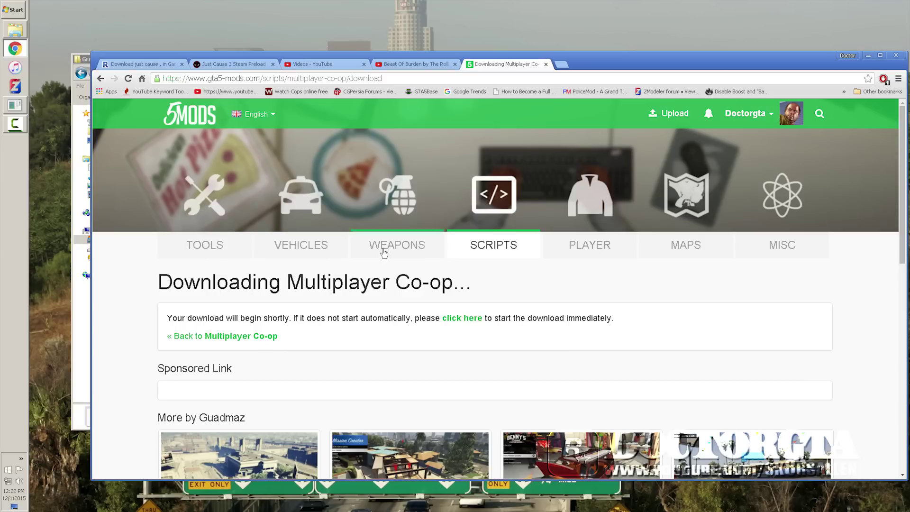
click(202, 247)
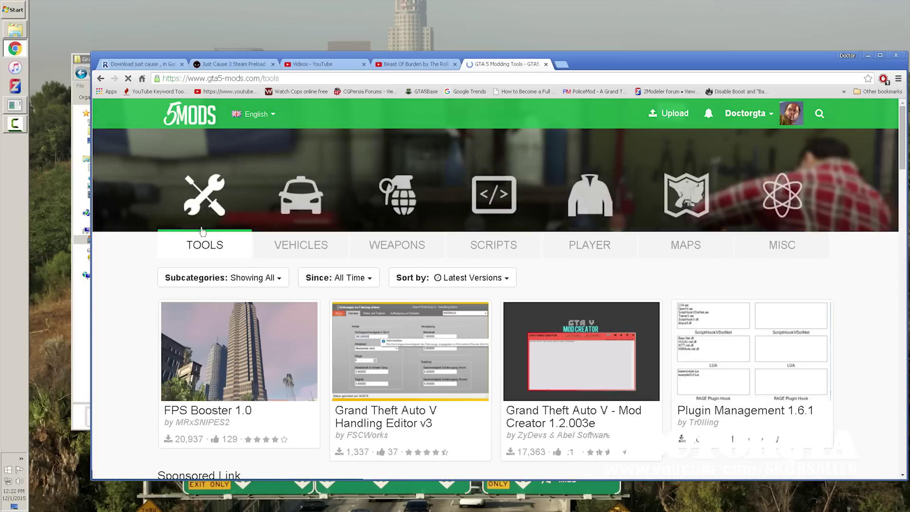
scroll(340, 274, down, 9)
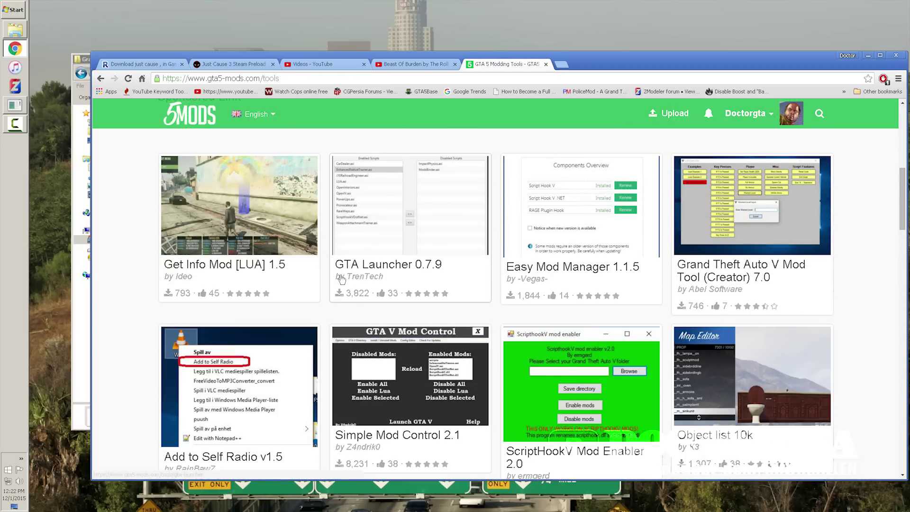
scroll(340, 278, down, 11)
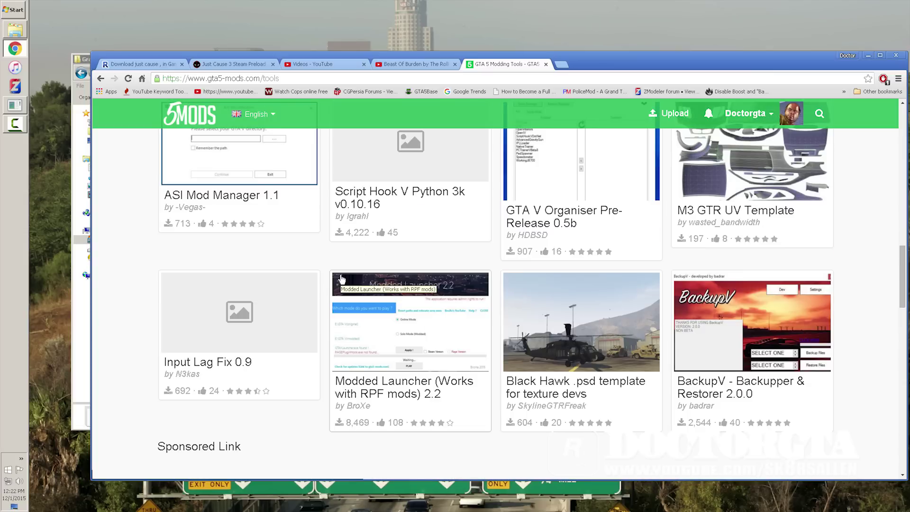
scroll(340, 278, down, 4)
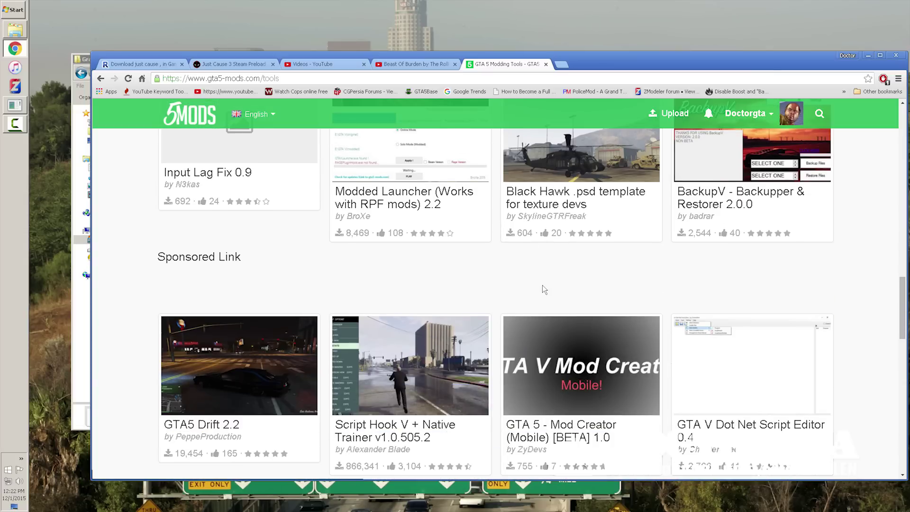
scroll(543, 285, down, 2)
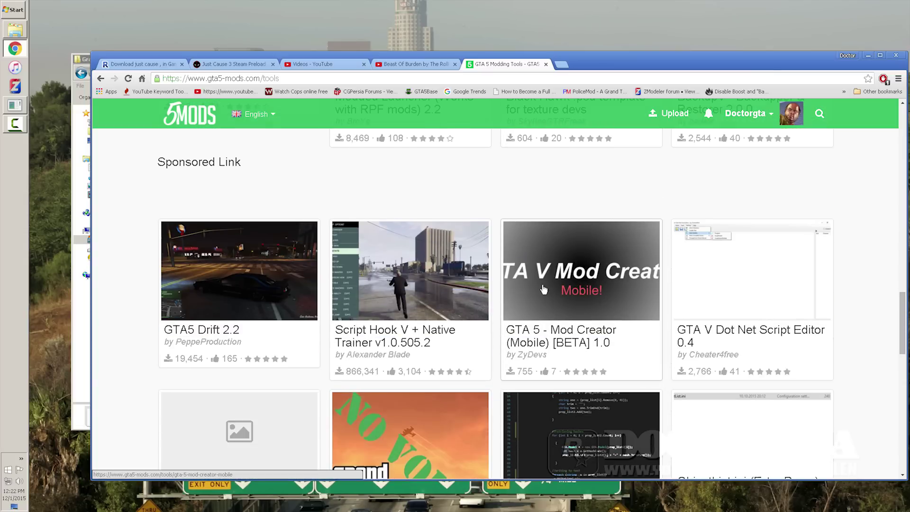
middle_click(402, 291)
Step: Find Community Script Hook V .NET v2.4 in the tools list and download it
scroll(397, 287, down, 3)
scroll(397, 286, down, 2)
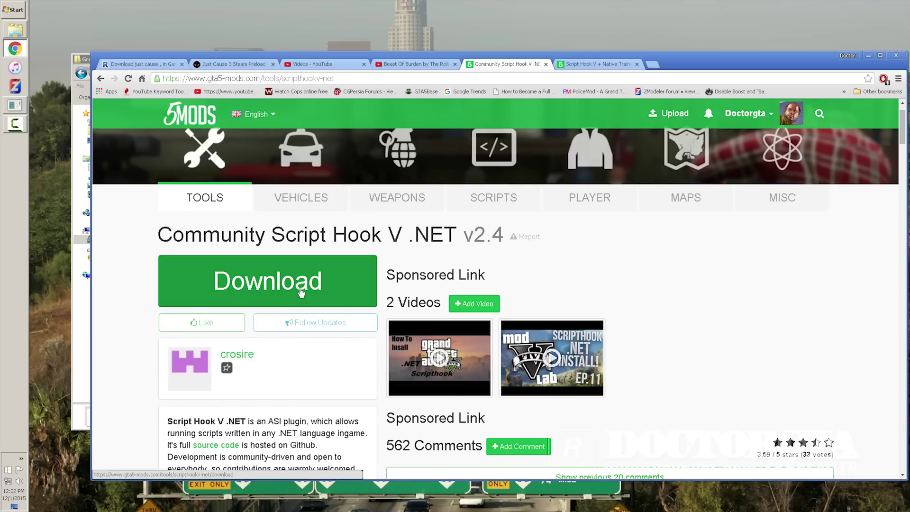
click(300, 293)
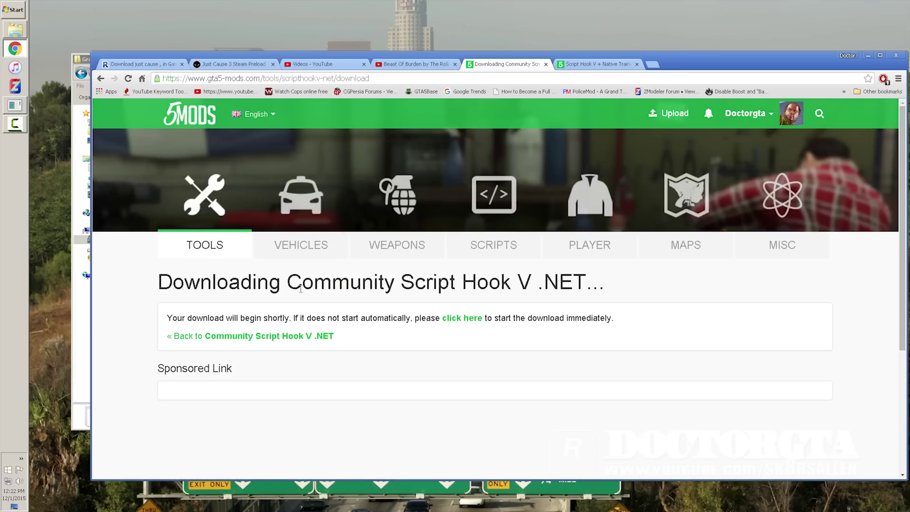
Step: Follow the Script Hook V + Native Trainer download link to the developer's site and download Script Hook V v1.0.505.2a
click(585, 64)
scroll(345, 299, down, 1)
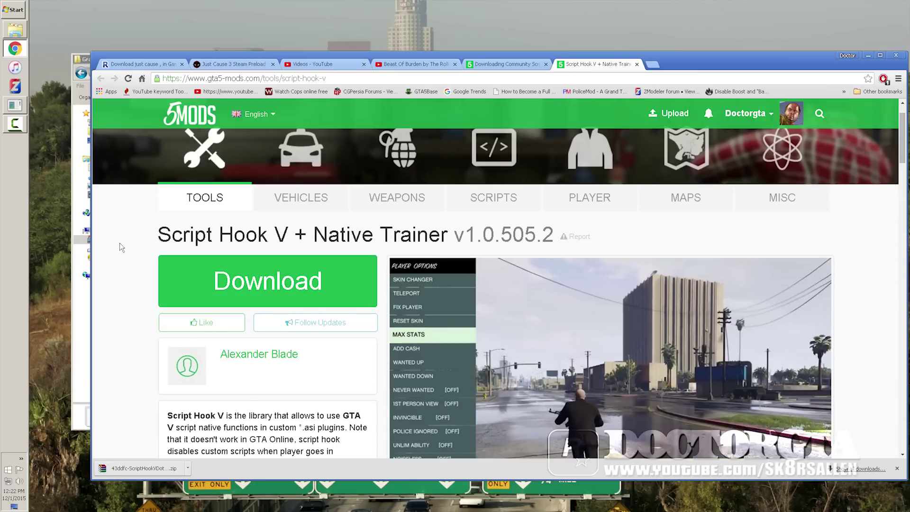
click(317, 282)
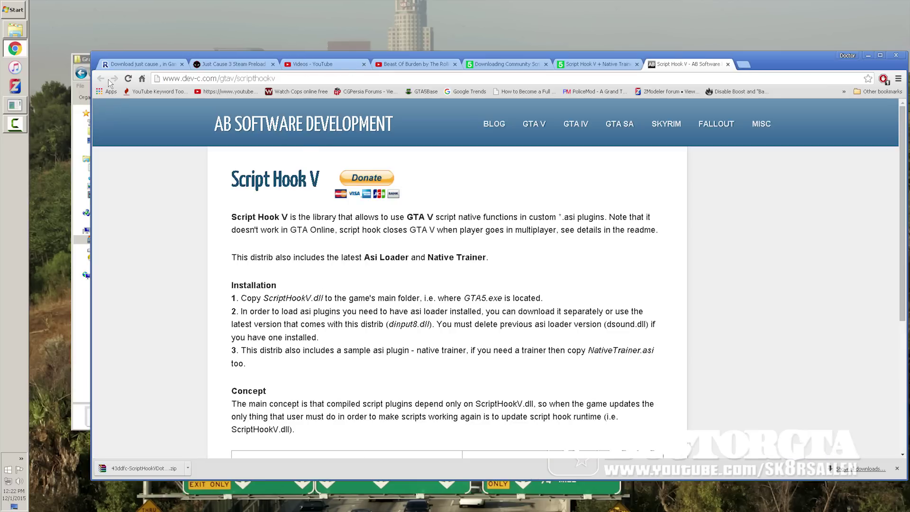
scroll(447, 295, down, 5)
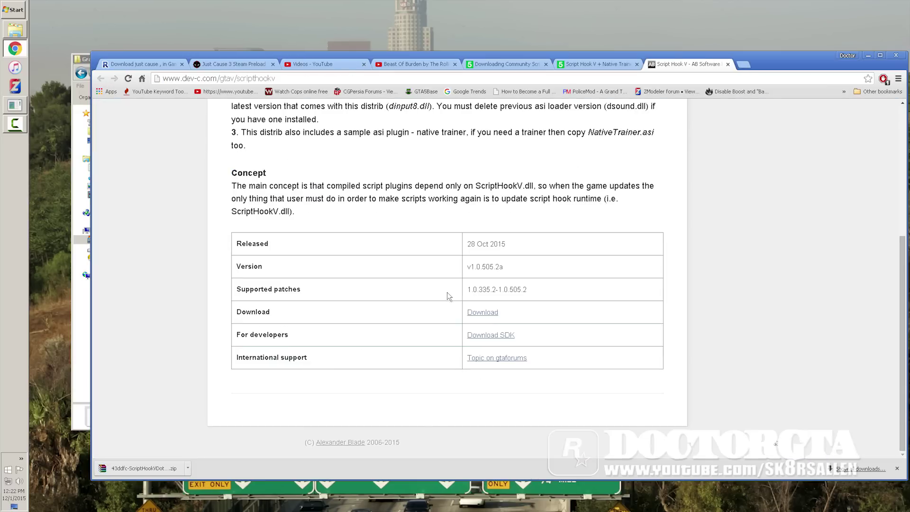
click(478, 317)
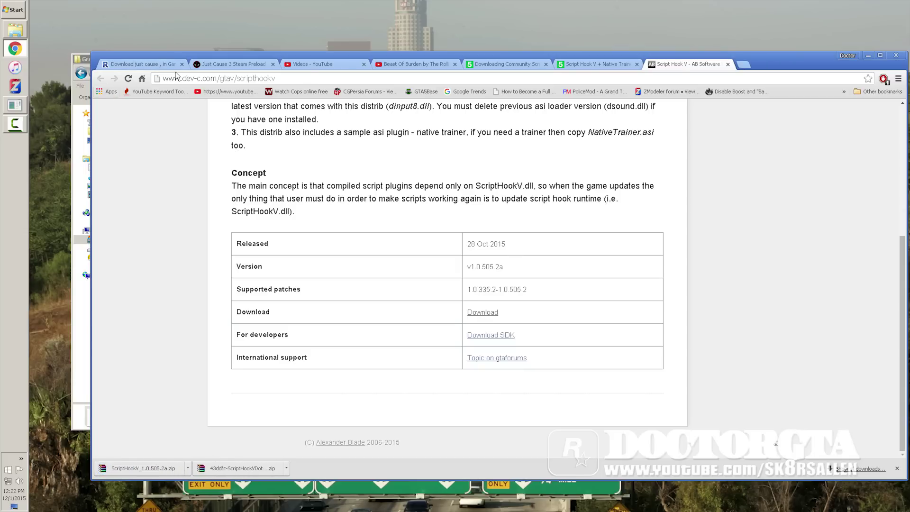
Step: Close the Script Hook V + Native Trainer page and open the downloaded ScriptHookVDotNet v2.4 archive
click(593, 62)
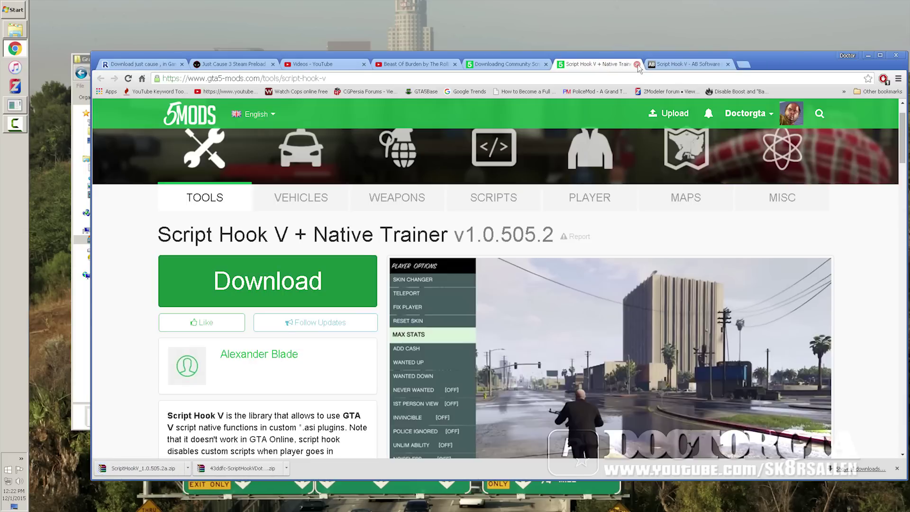
click(636, 64)
click(507, 63)
click(251, 469)
Step: Extract the scripts folder, ScriptHookVDotNet.dll and ScriptHookVDotNet.asi from the archive into the Grand Theft Auto V folder
click(500, 173)
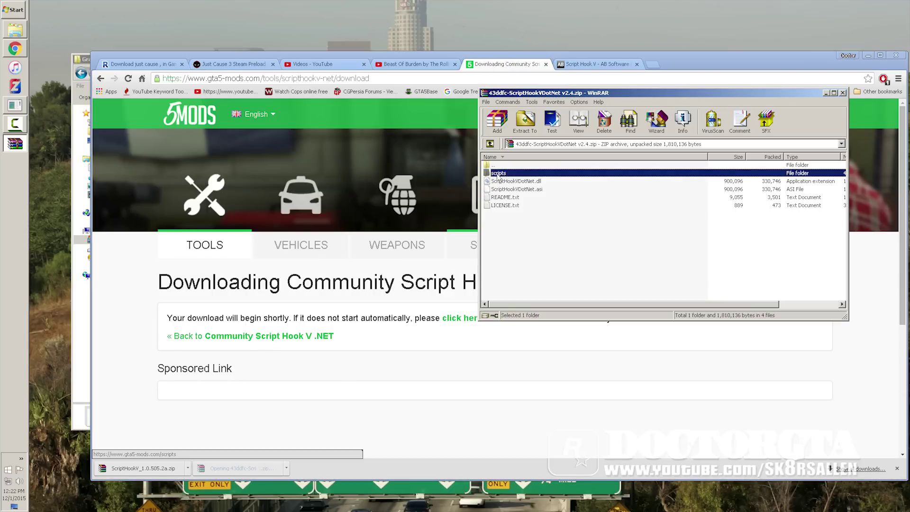
shift+click(504, 189)
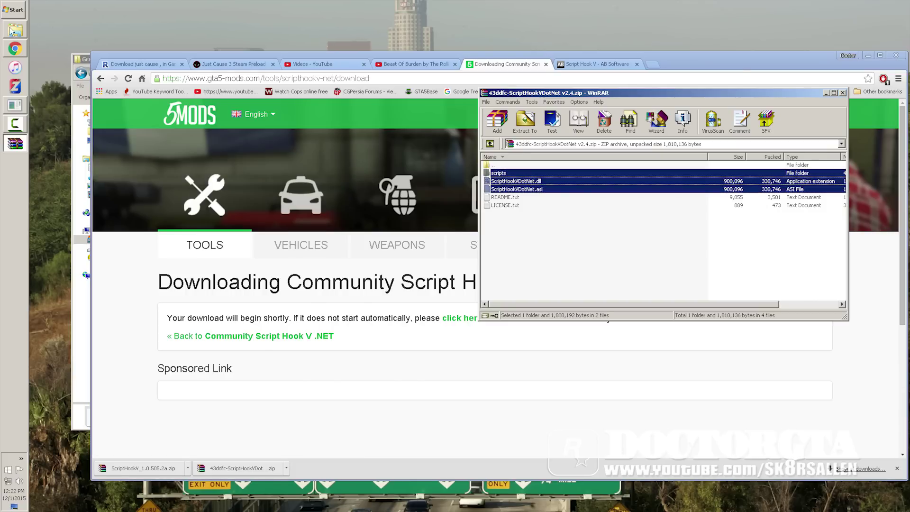
key(alt+Tab)
drag(511, 182, 485, 163)
double_click(485, 164)
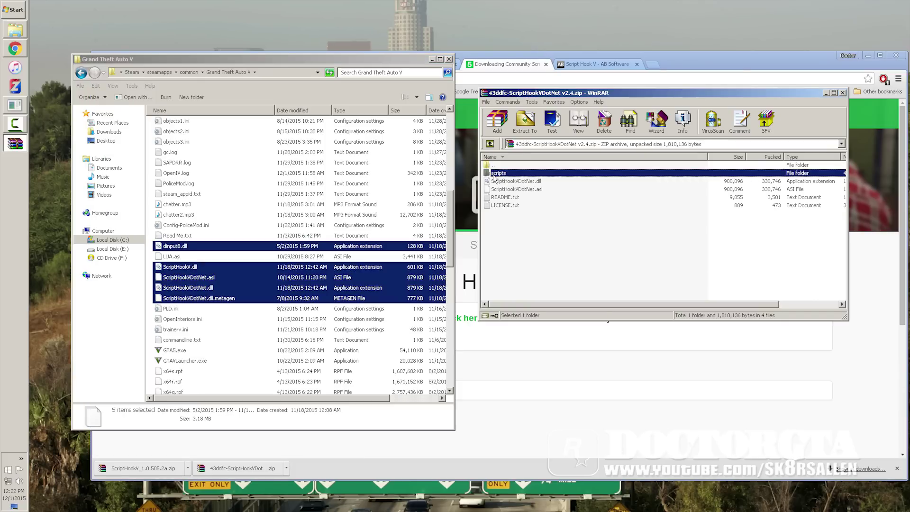
click(497, 181)
shift+click(503, 190)
ctrl+click(501, 173)
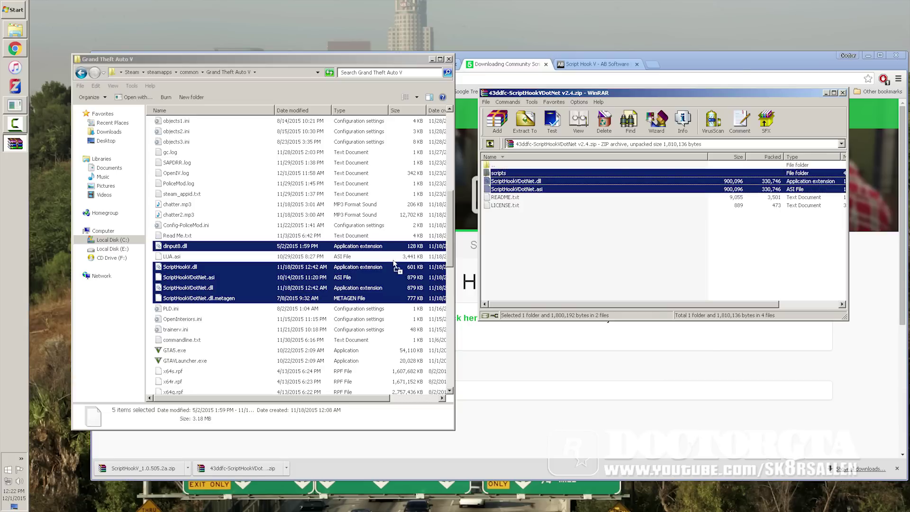
drag(393, 261, 393, 261)
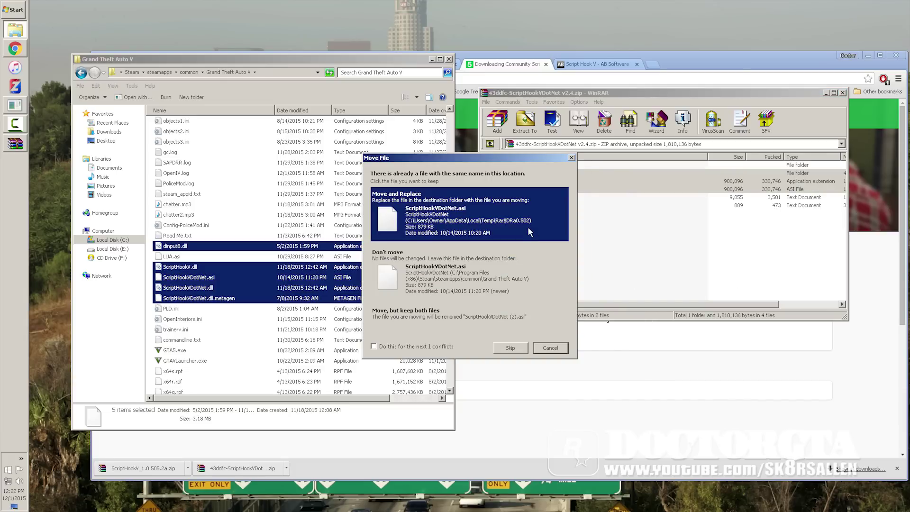
Step: Keep the existing ScriptHookVDotNet files in the game folder by skipping every replacement, and close the archive
click(507, 283)
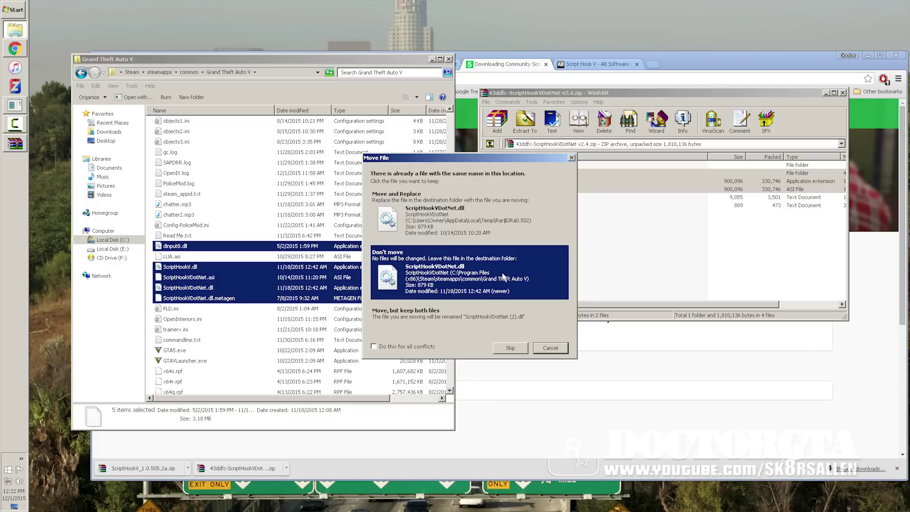
click(503, 277)
click(500, 348)
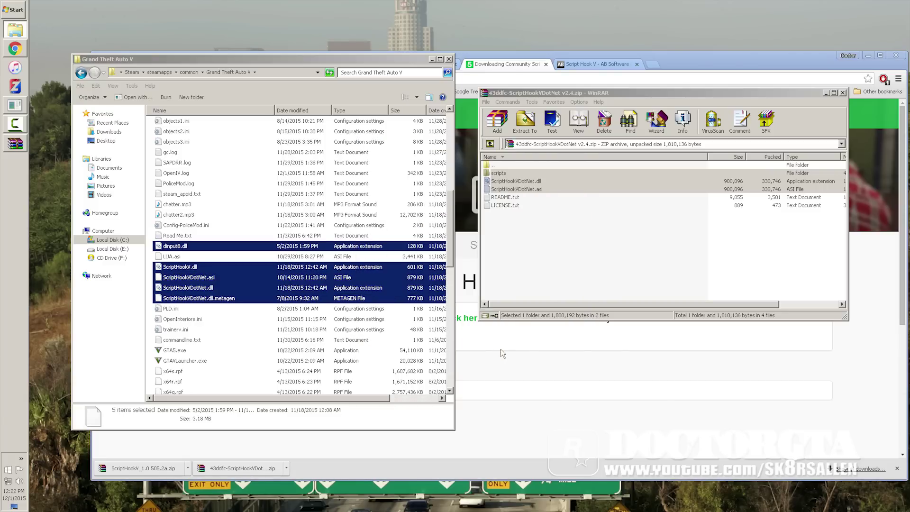
click(843, 93)
Step: Extract ScriptHookV.dll and dinput8.dll from ScriptHookV_1.0.505.2a.zip into the Grand Theft Auto V folder, keeping the existing copies of both files
click(163, 467)
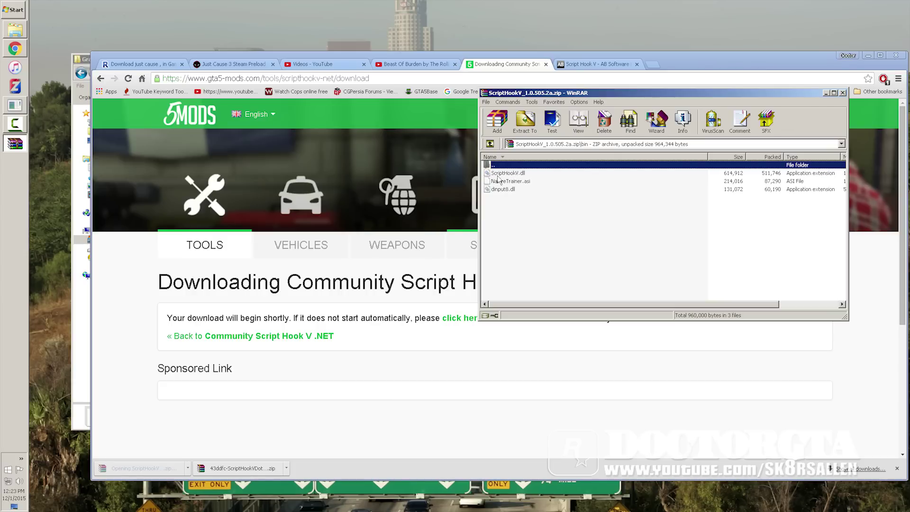
click(498, 173)
ctrl+click(499, 189)
click(15, 31)
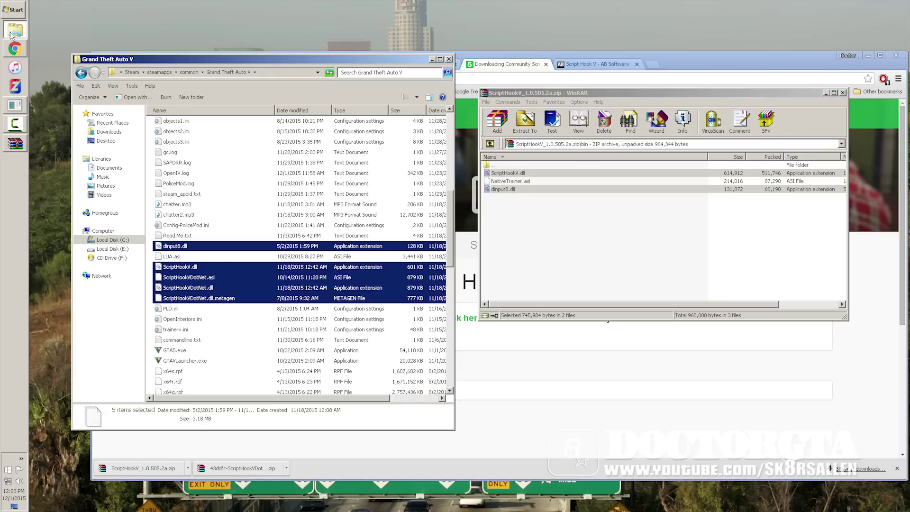
drag(524, 173, 300, 223)
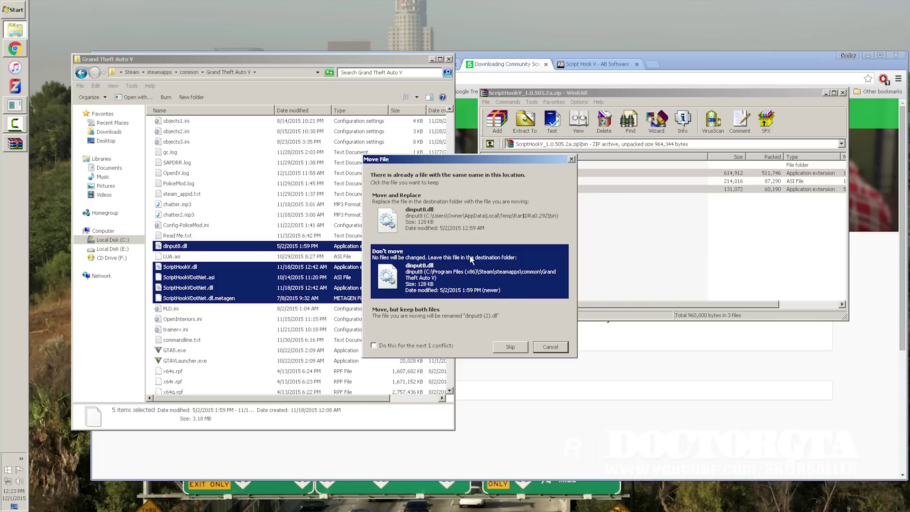
click(485, 285)
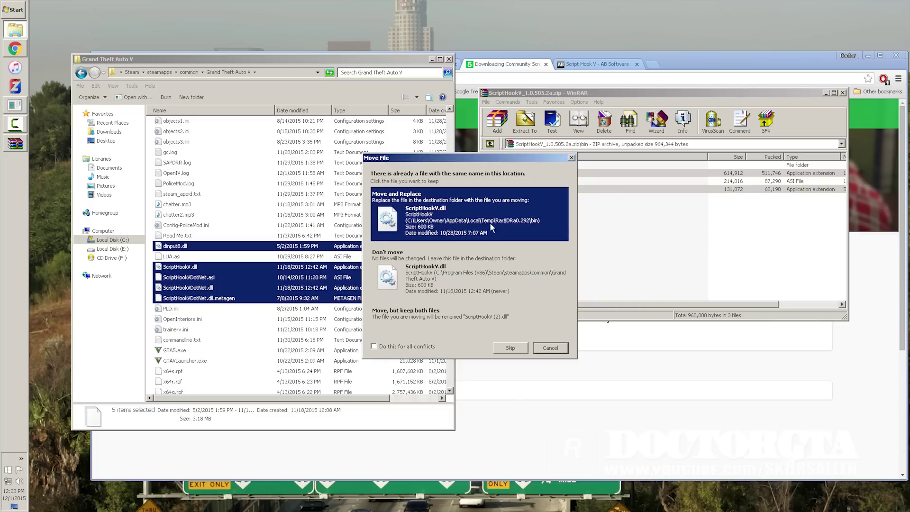
click(505, 283)
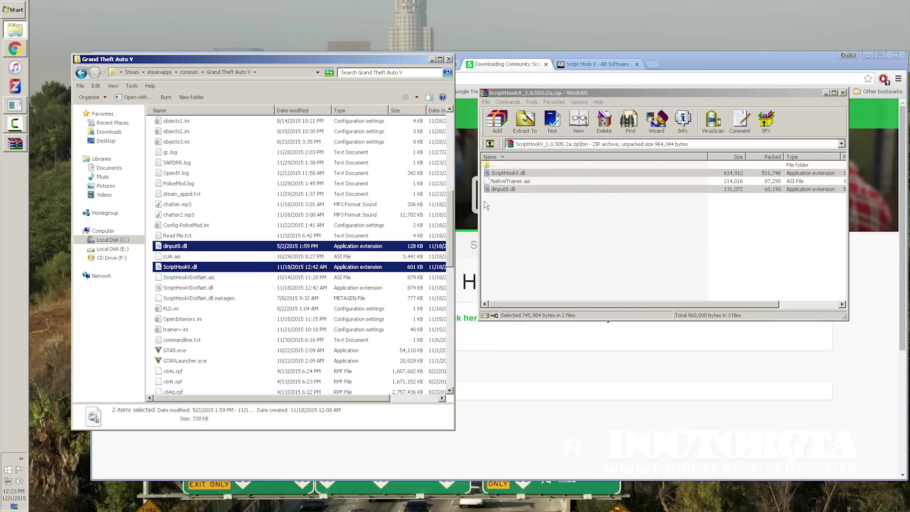
Step: Close the ScriptHookV archive and browse the Scripts category of the GTA5-Mods site
click(842, 93)
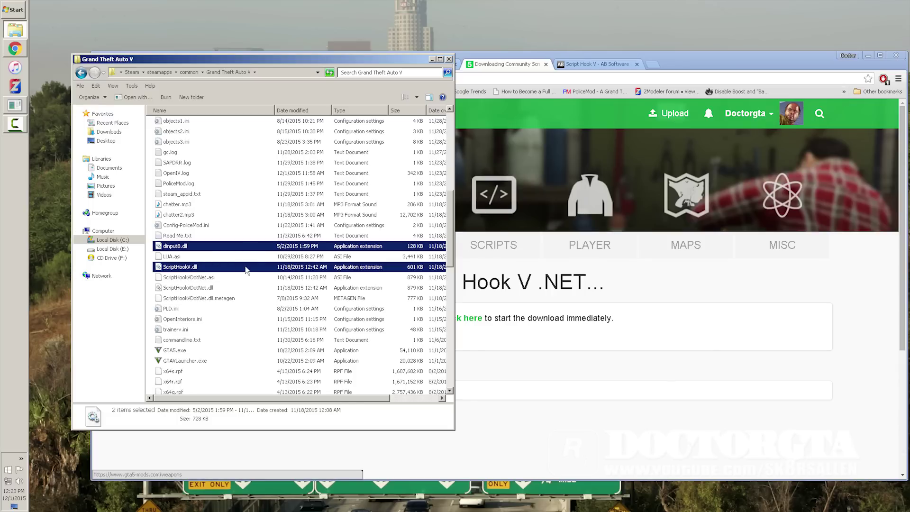
click(587, 152)
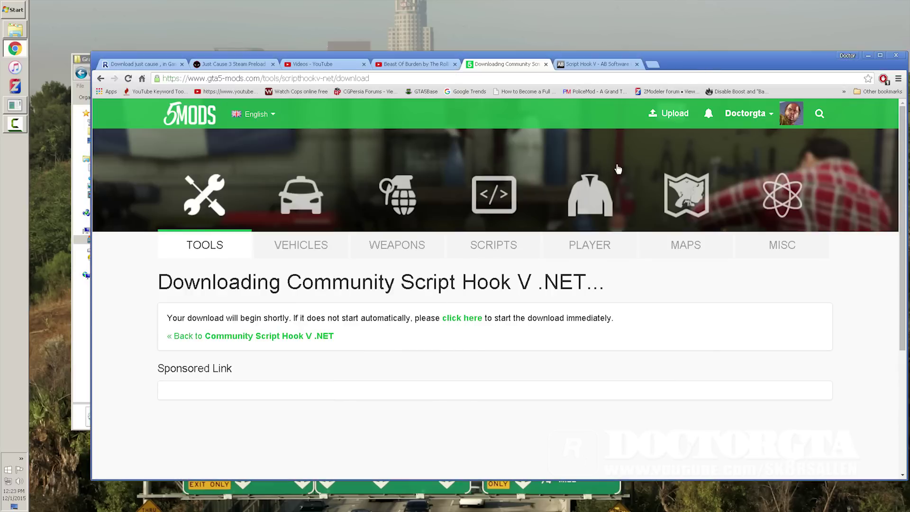
click(487, 223)
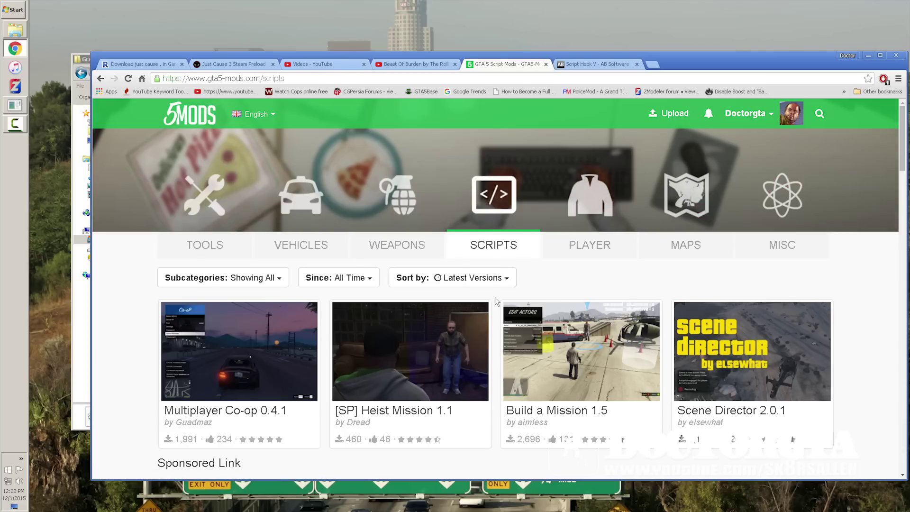
scroll(496, 297, down, 2)
scroll(497, 297, up, 1)
Step: Search the mod site for "trainerv"
click(820, 116)
text(trainerv)
key(Return)
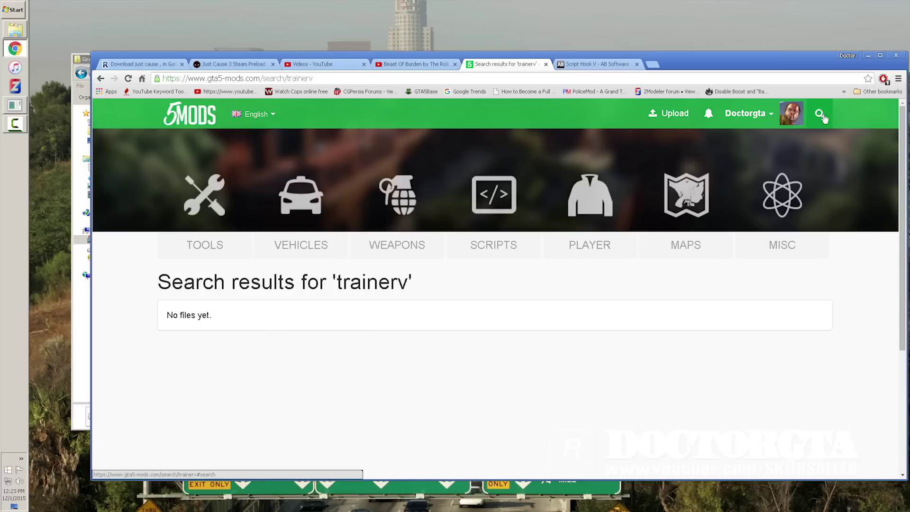
Step: Search the mod site for "trainer" and open the Simple Trainer for GTA V page from the results
click(821, 115)
text(trainer)
key(Return)
scroll(521, 326, down, 4)
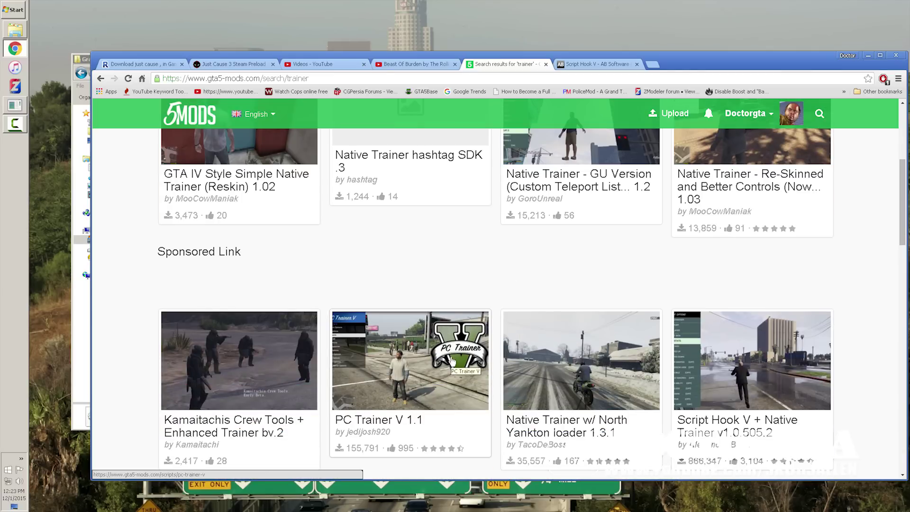
scroll(451, 361, down, 5)
click(557, 321)
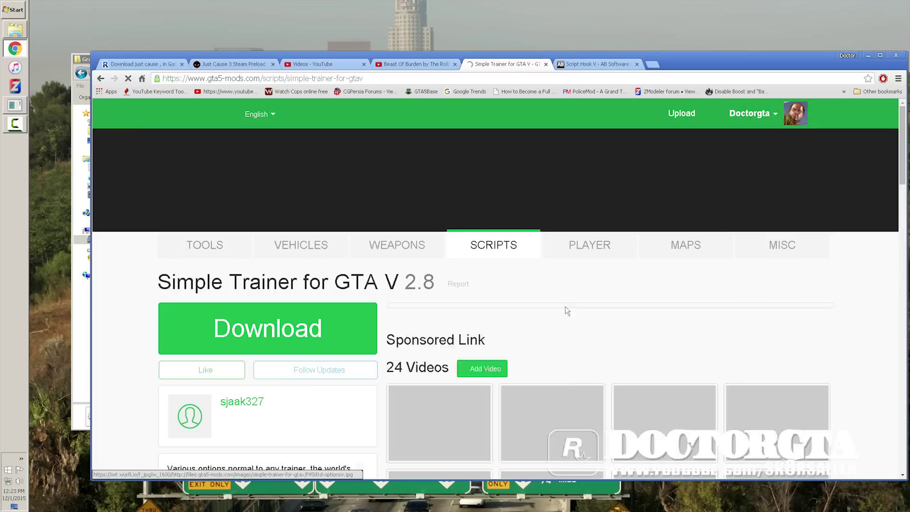
Step: Download Simple Trainer for GTA V 2.8 and open the downloaded archive
scroll(475, 232, down, 3)
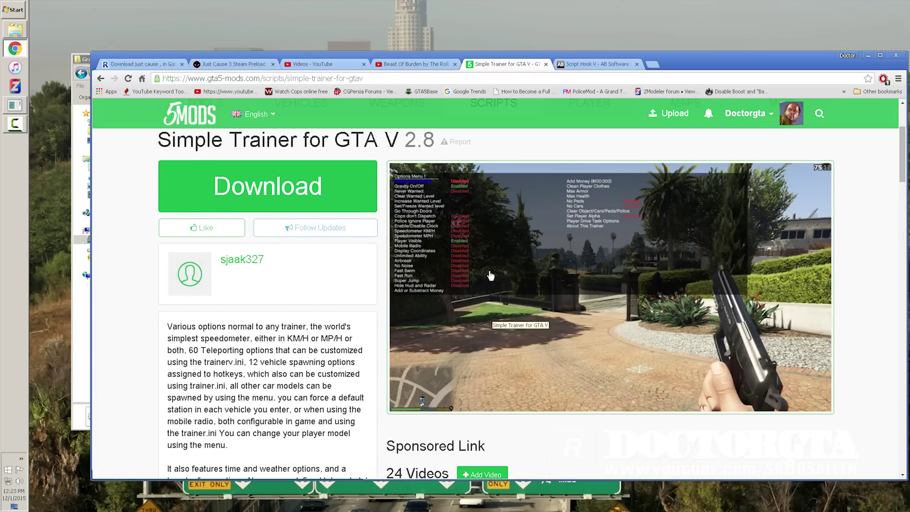
click(266, 191)
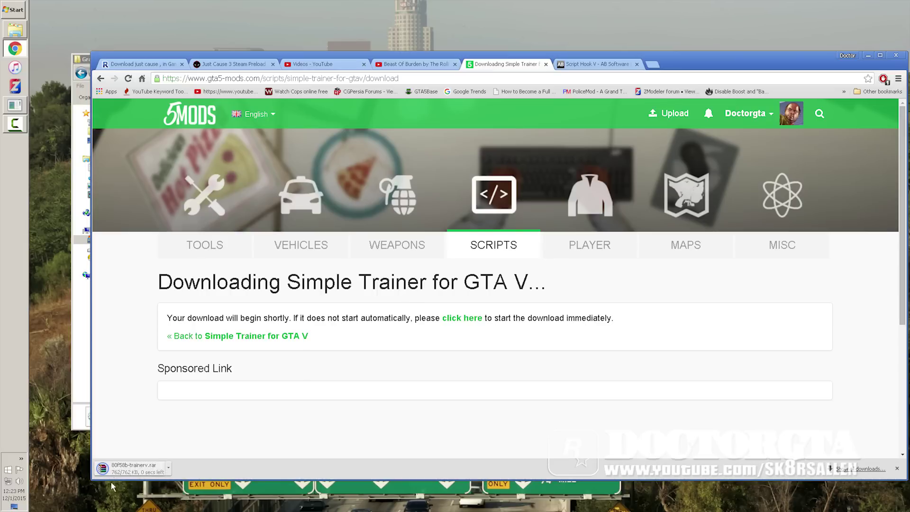
click(149, 464)
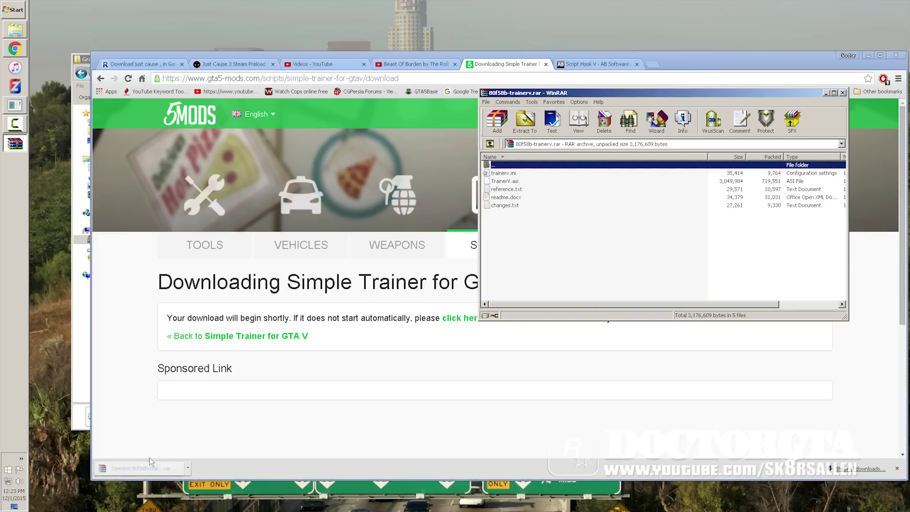
Step: Extract trainerv.ini and TrainerV.asi into the Grand Theft Auto V folder, keeping the existing trainerv.ini, and close the archive
click(504, 184)
ctrl+click(505, 174)
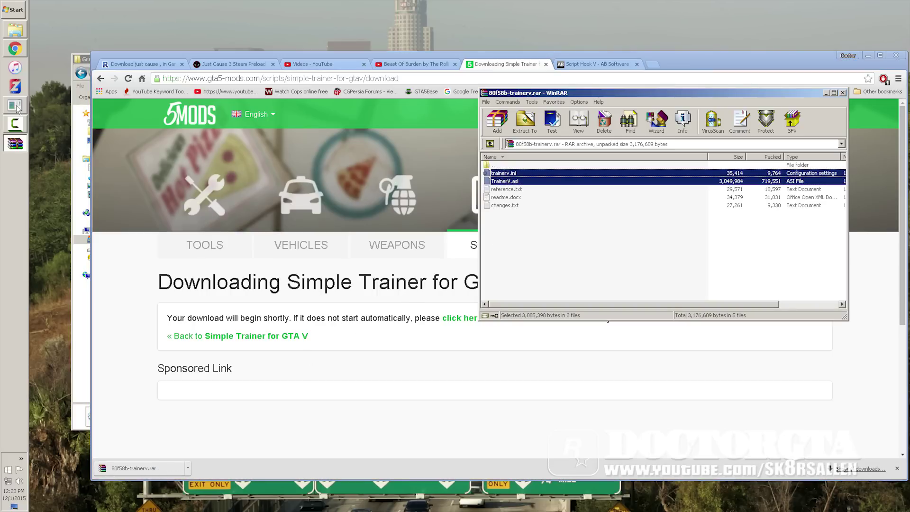
click(18, 34)
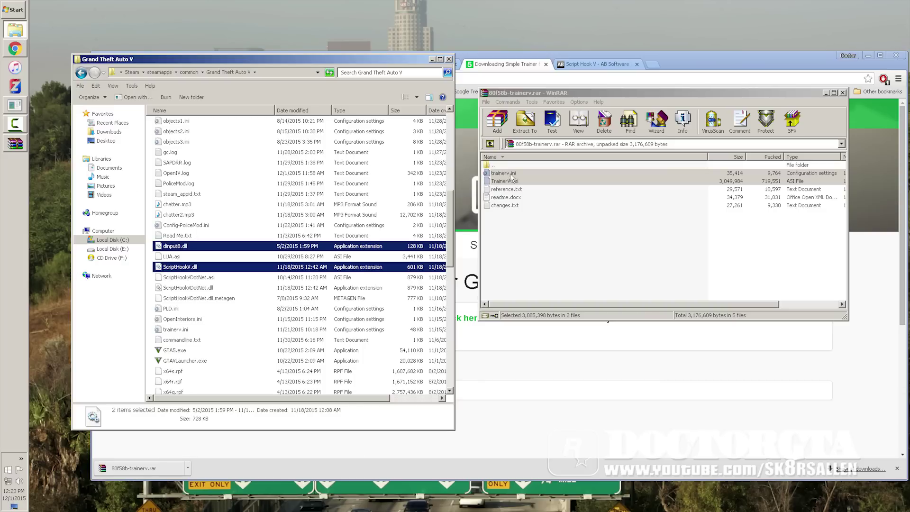
drag(511, 177, 297, 203)
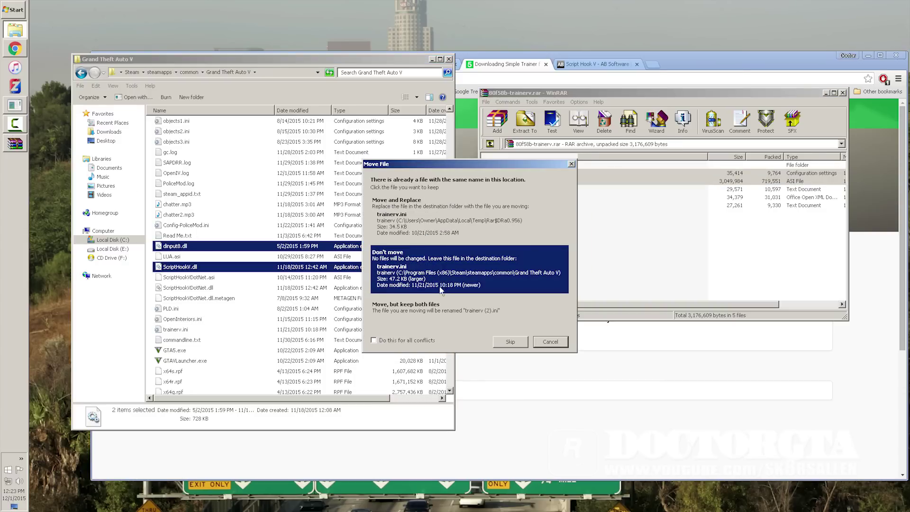
click(441, 288)
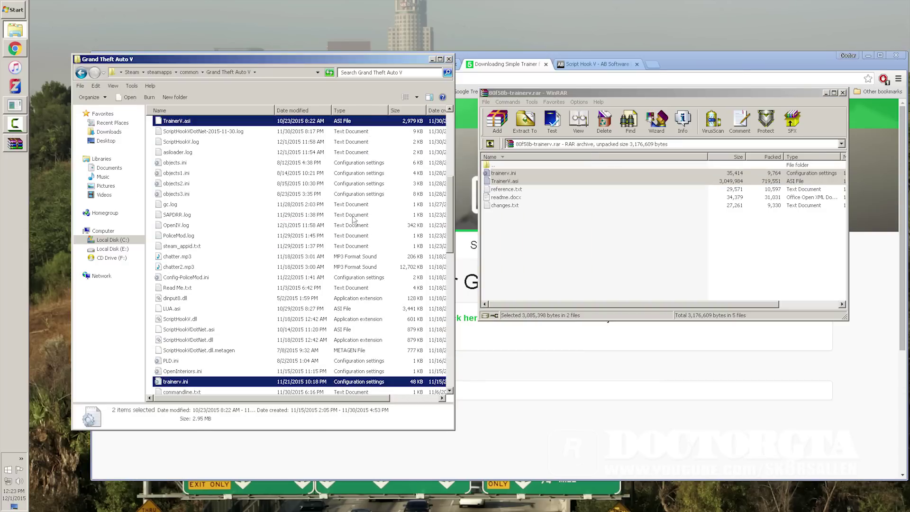
click(842, 92)
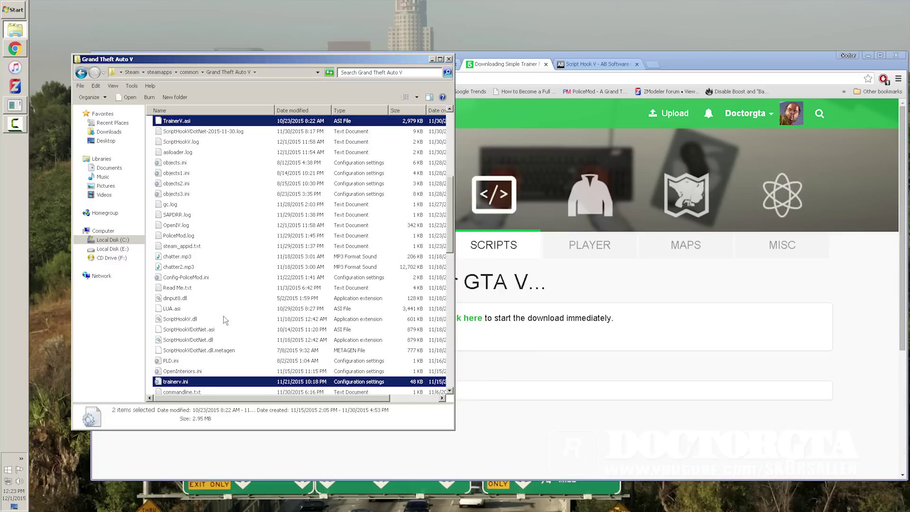
Step: Launch the game with RAGEPluginHook.exe from the Grand Theft Auto V folder and load Story Mode
scroll(240, 224, up, 6)
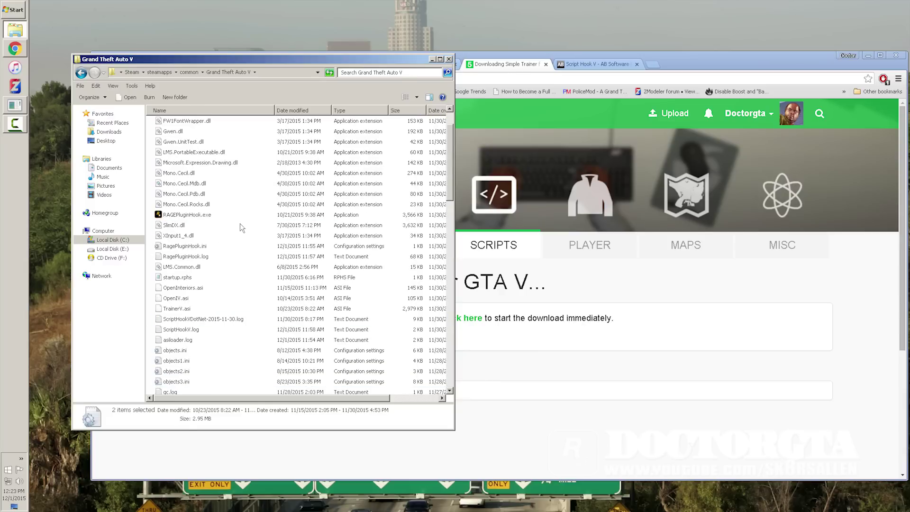
click(199, 214)
right_click(186, 216)
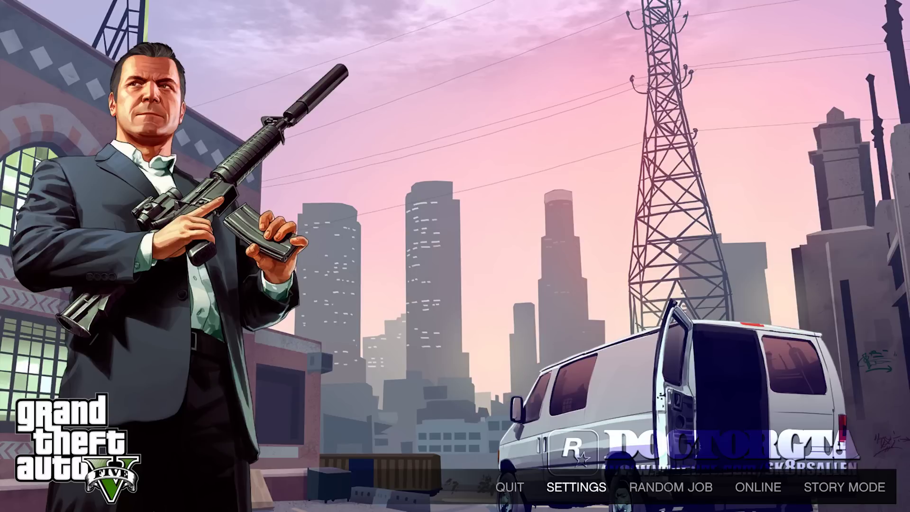
key(Return)
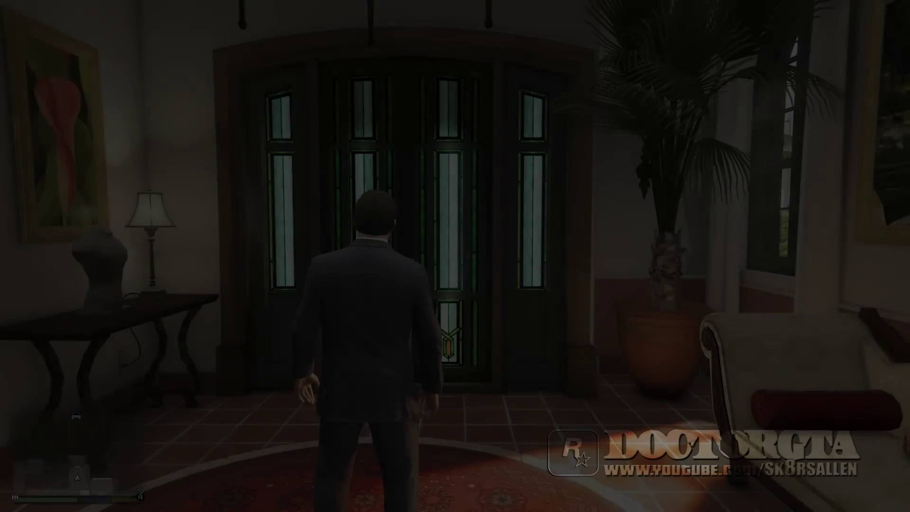
key(w)
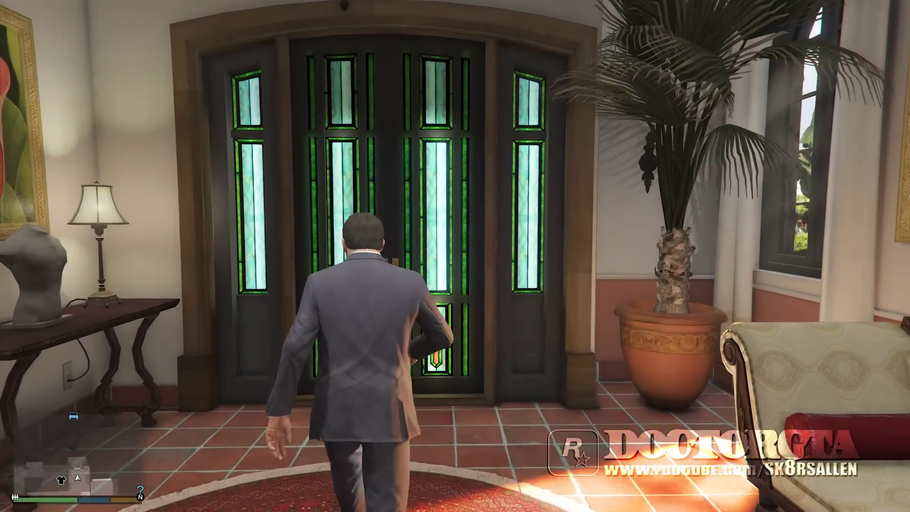
key(shift)
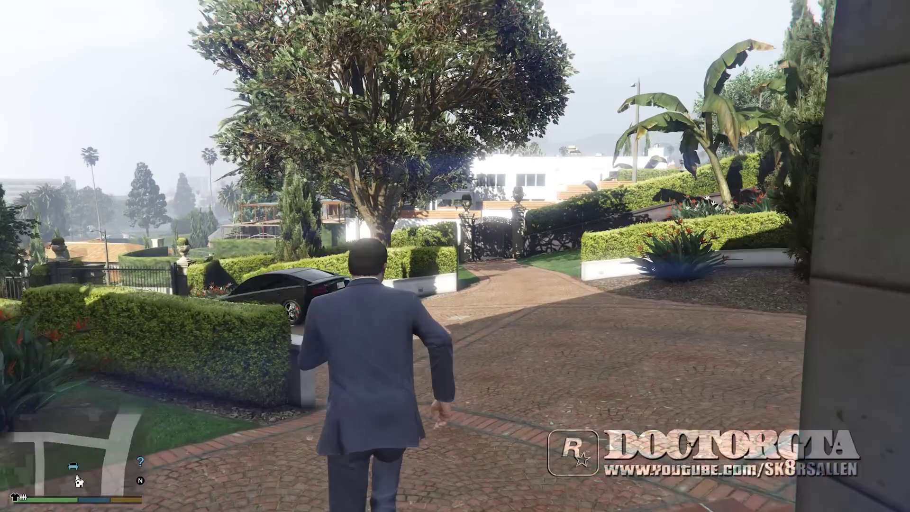
key(a)
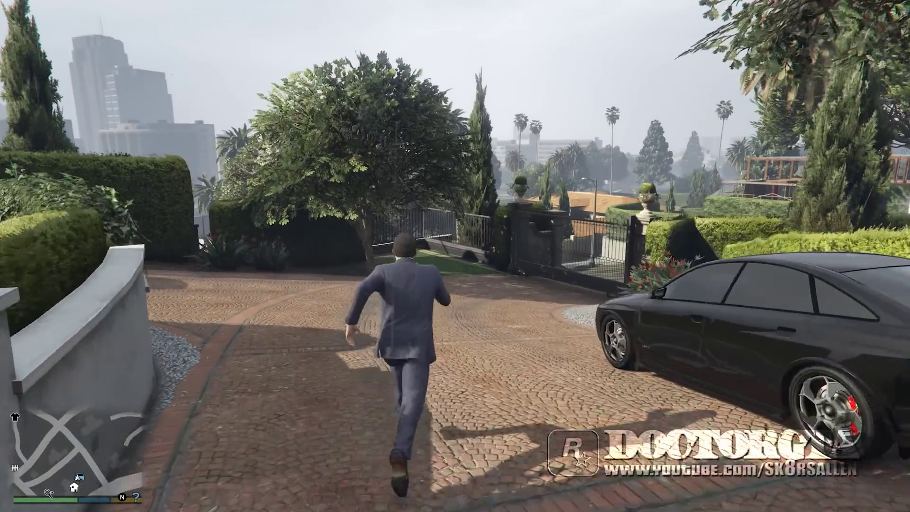
key(w)
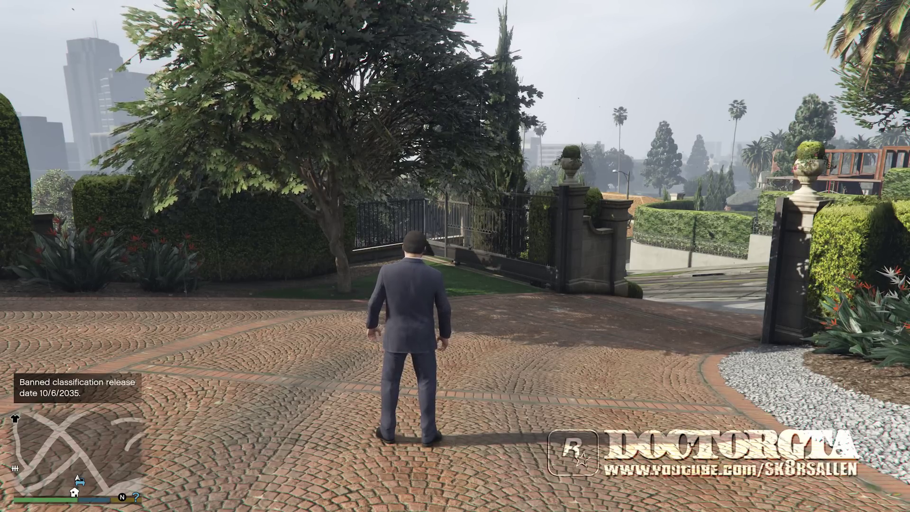
key(w)
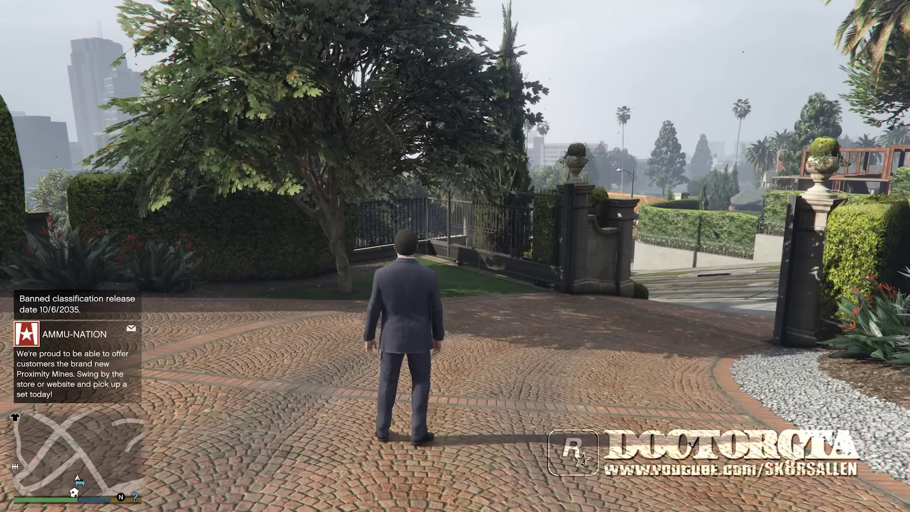
Step: Bring up the Co-op mod menu and connect to Guadmaz Server from its server browser
key(F9)
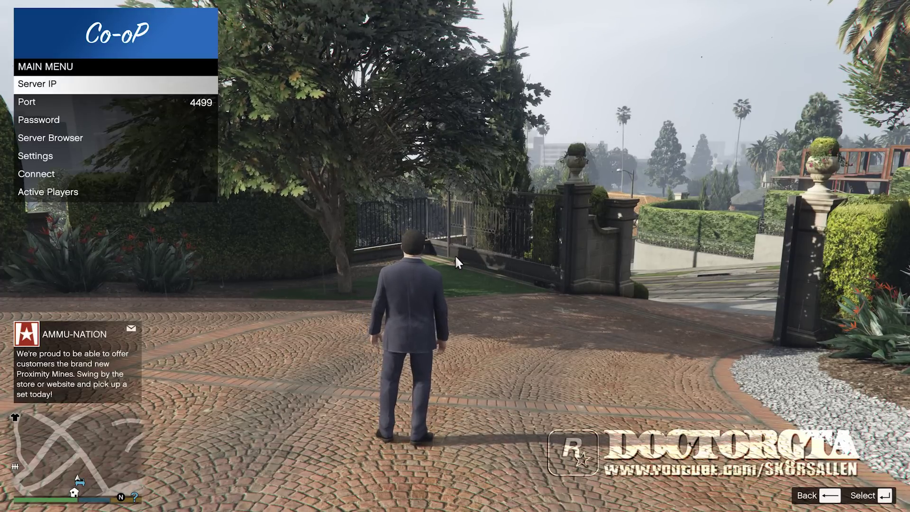
key(Down)
key(Down)
key(Down)
key(Return)
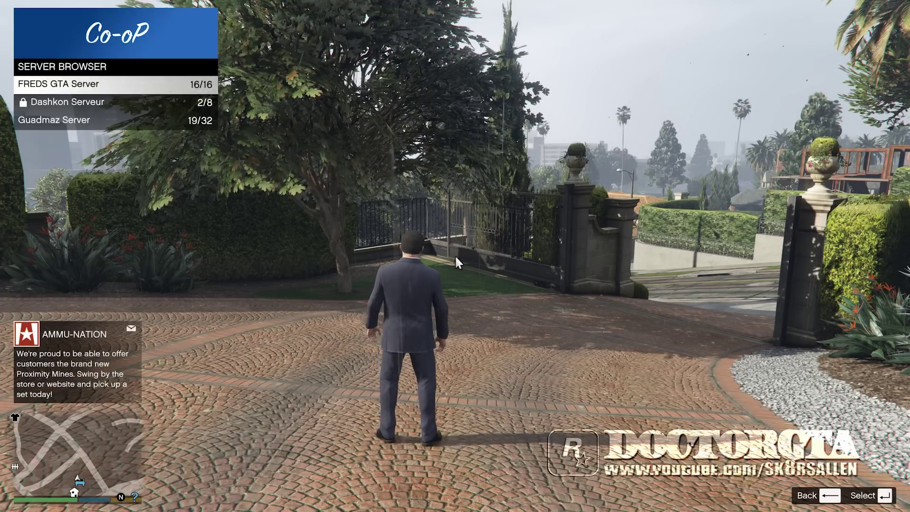
key(Down)
key(Down)
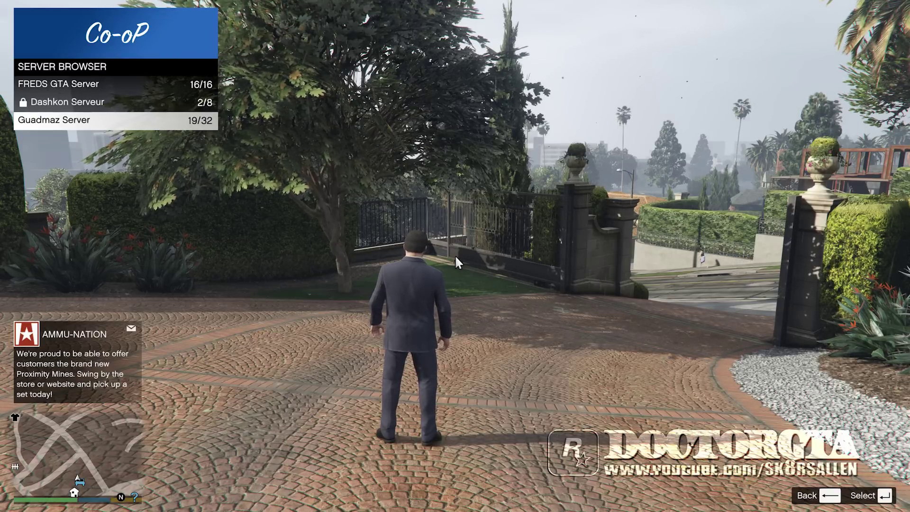
key(Return)
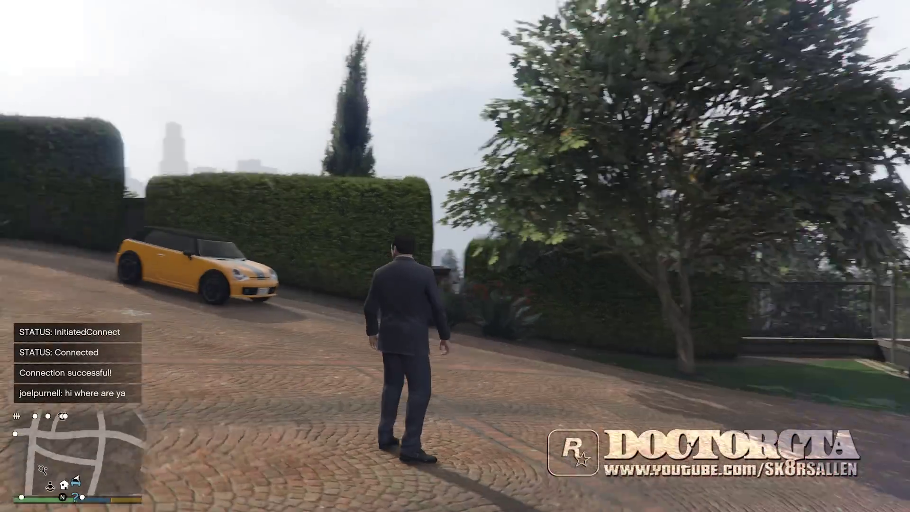
Step: Check the full in-game map for the positions of the other connected players, and return to the game
key(Escape)
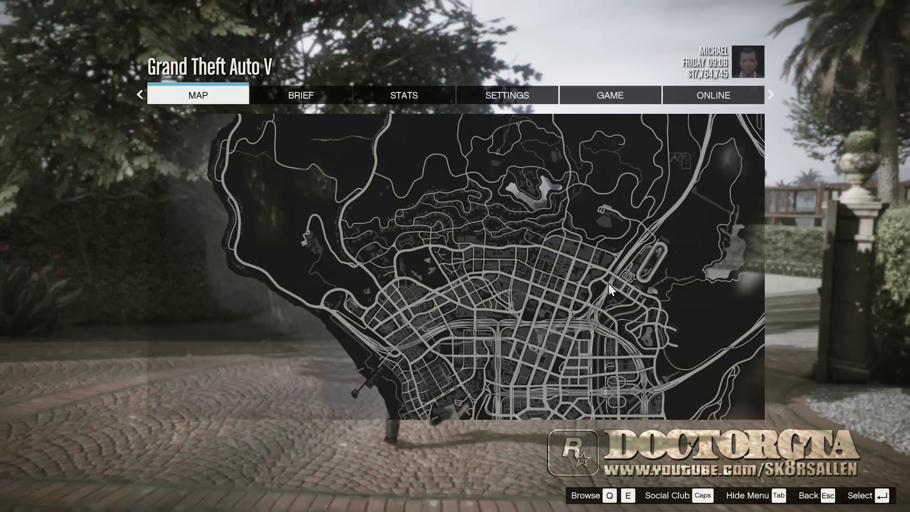
click(553, 294)
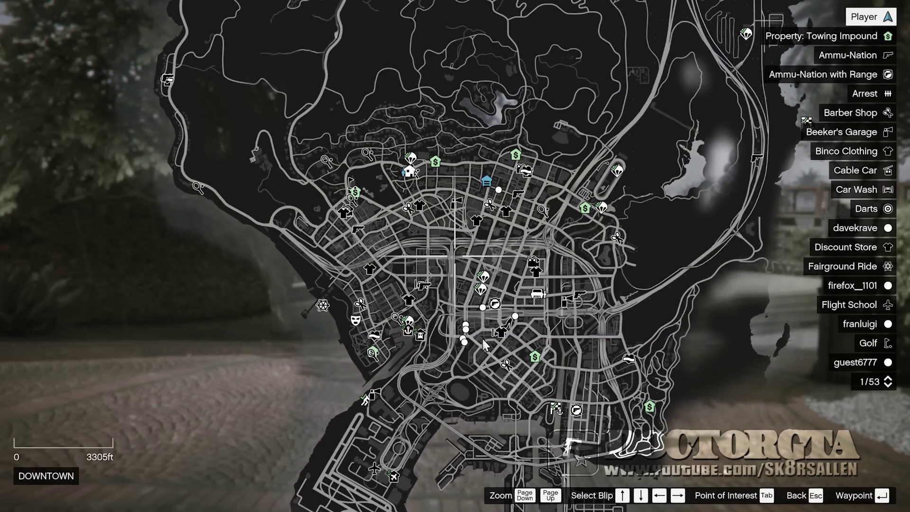
key(Escape)
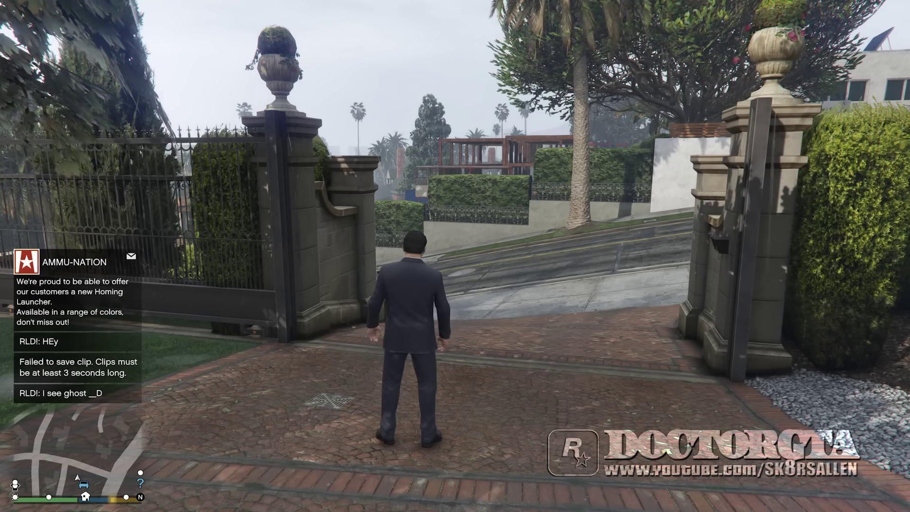
key(w)
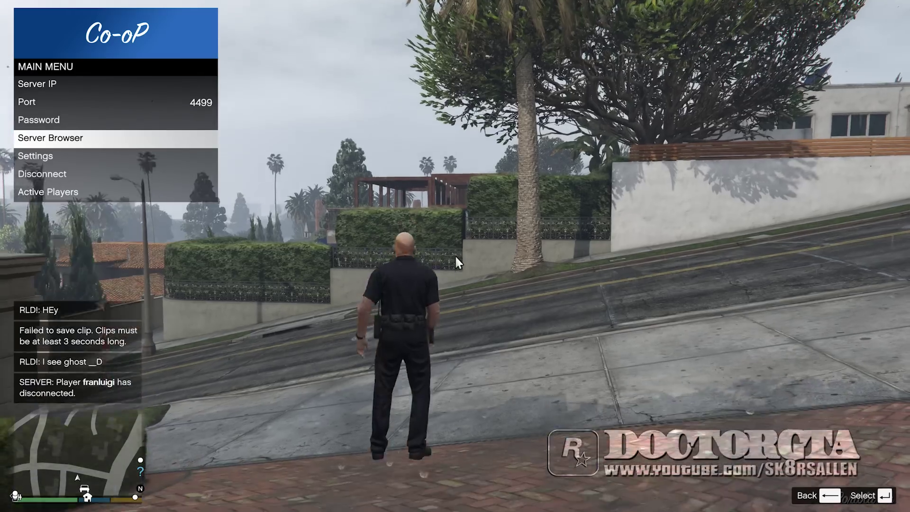
key(w)
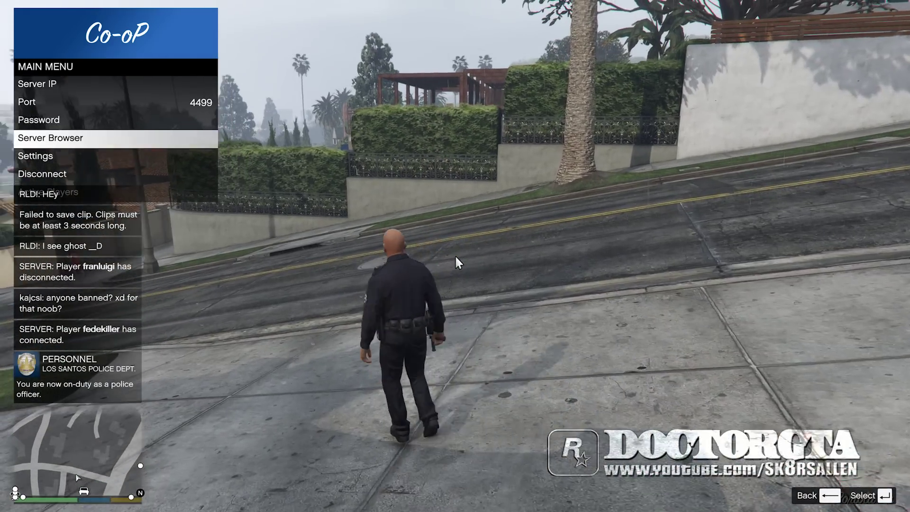
key(BackSpace)
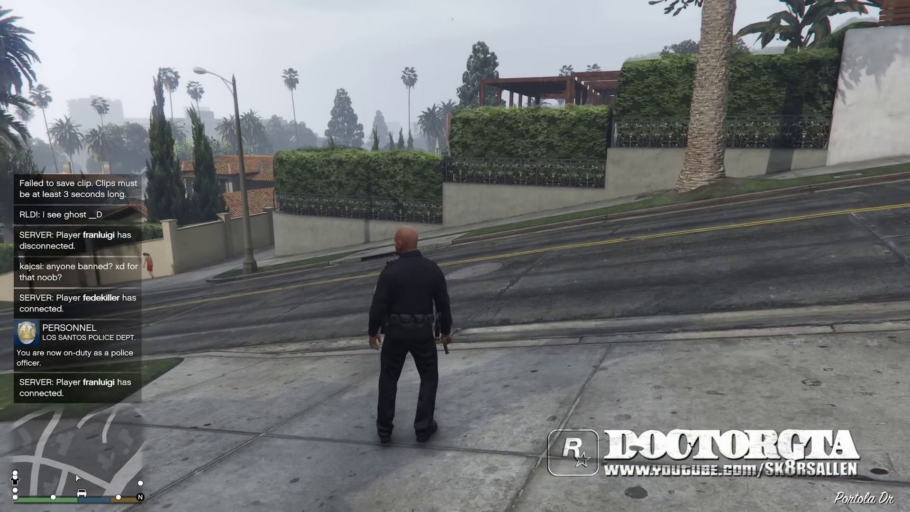
key(w)
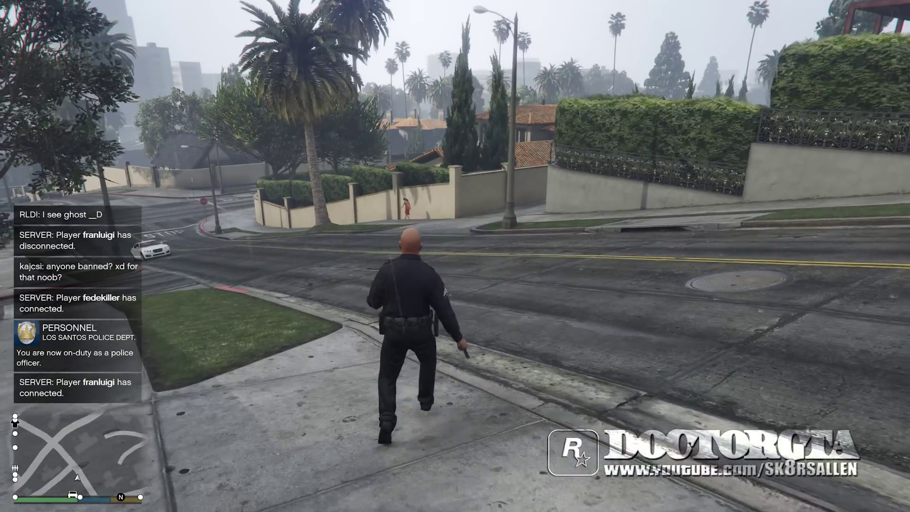
Step: Set the in-game weather to Extra Sunny and close the trainer menu
key(Up)
key(Return)
key(Return)
key(BackSpace)
key(BackSpace)
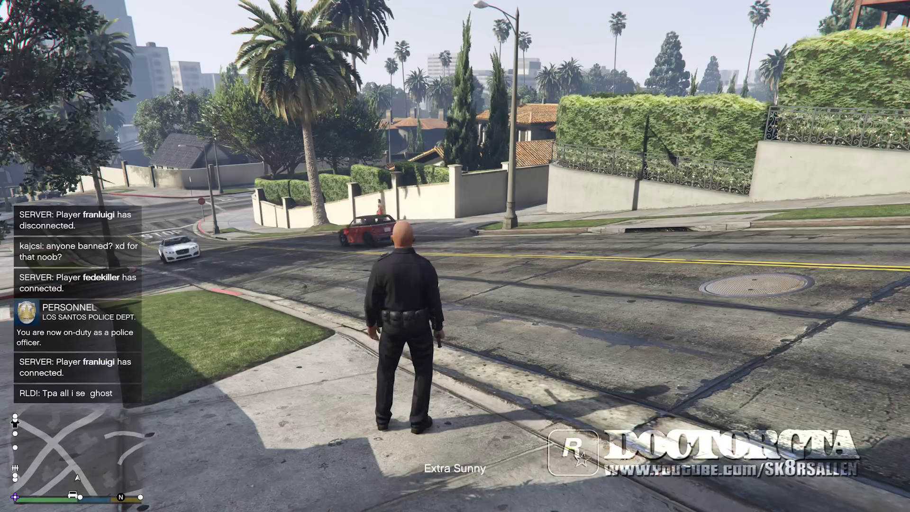
key(w)
key(shift)
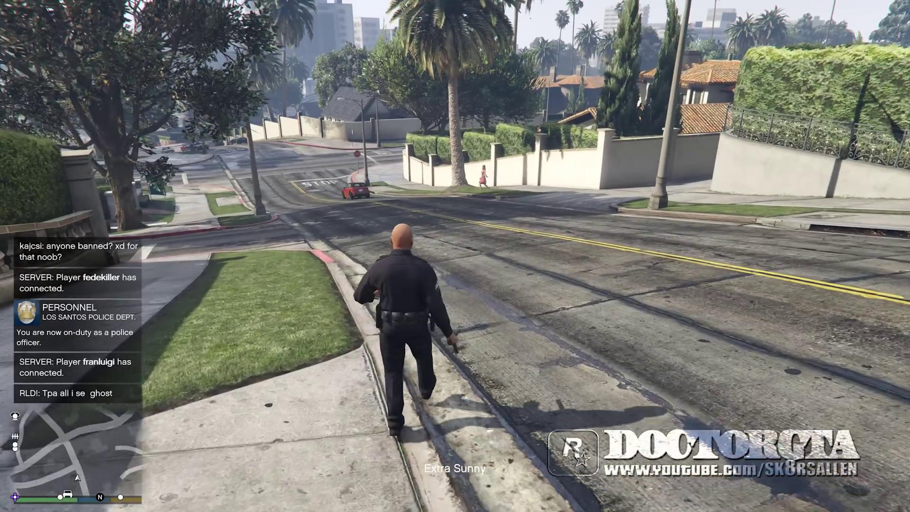
key(a)
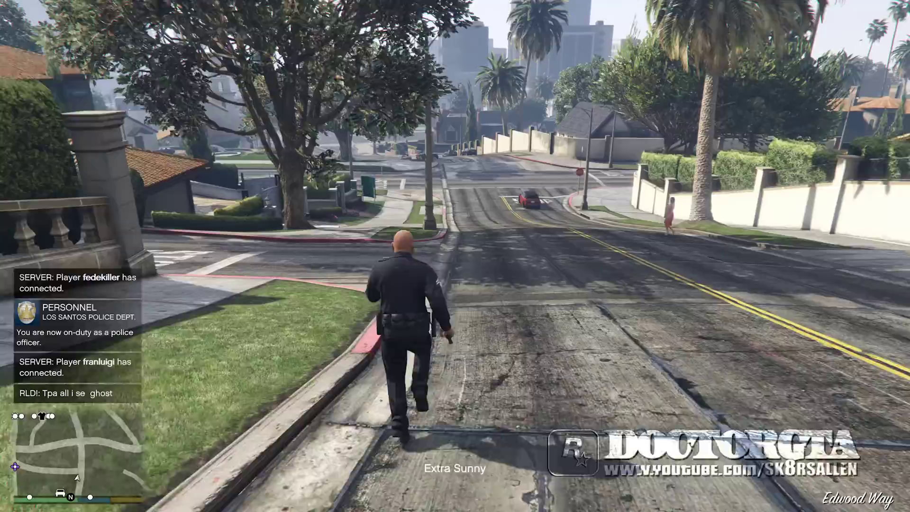
key(a)
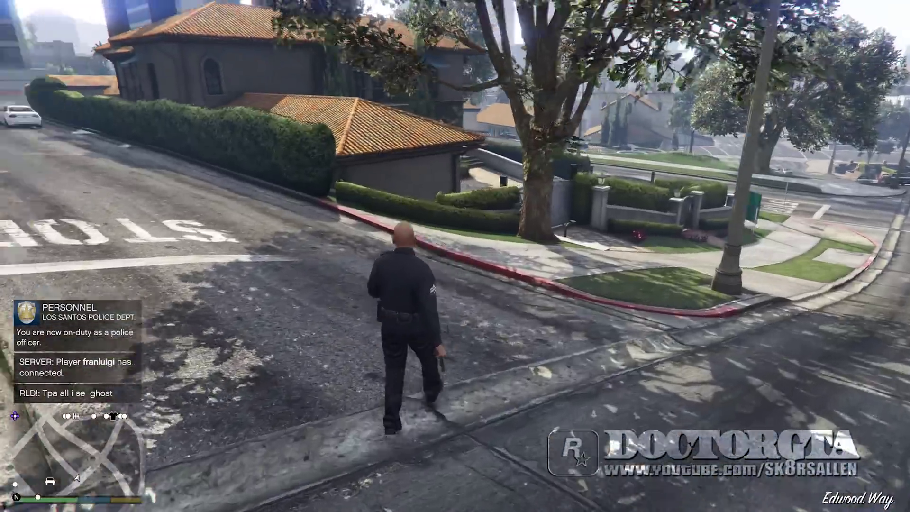
key(d)
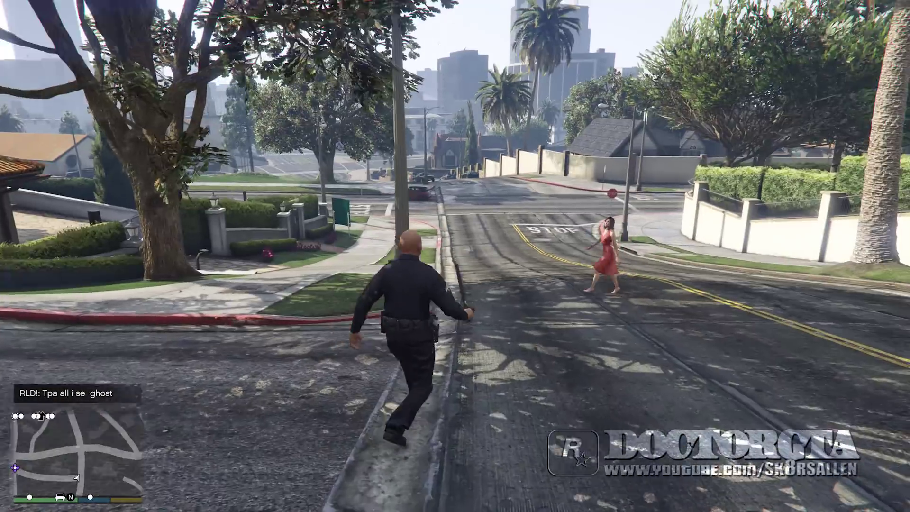
key(w)
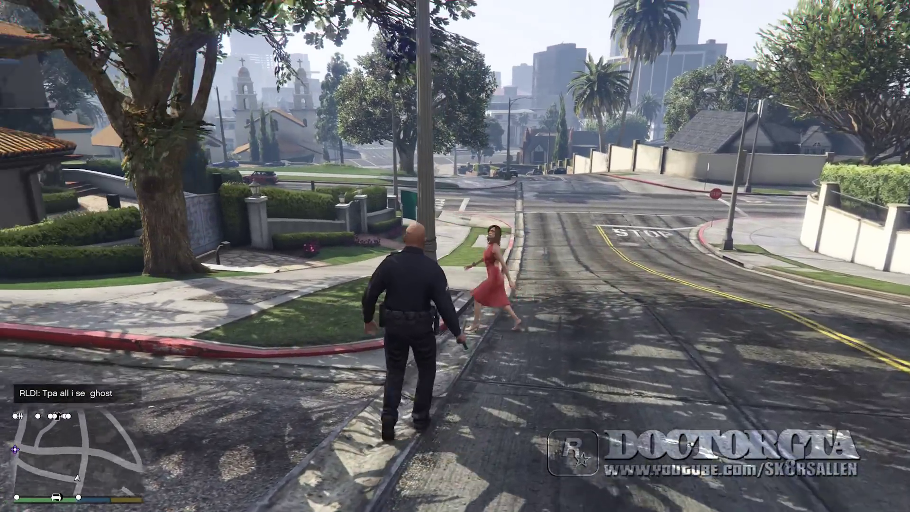
key(a)
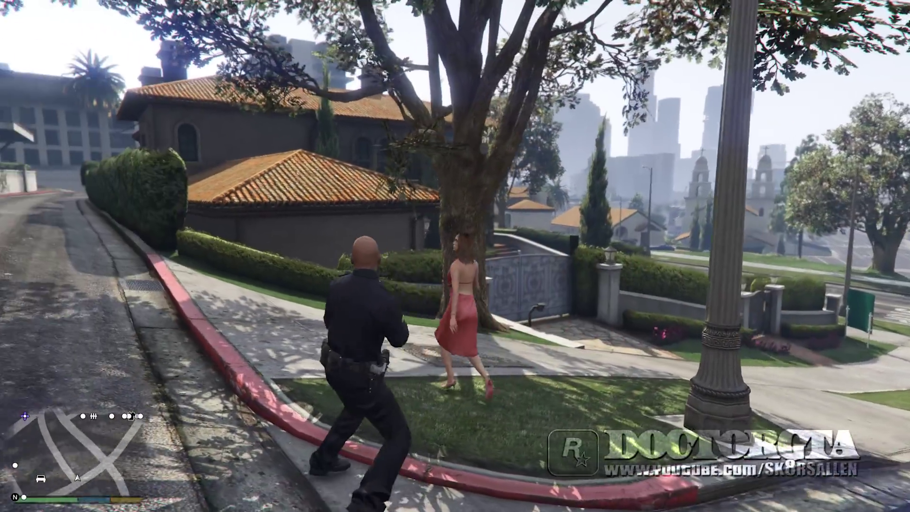
key(w)
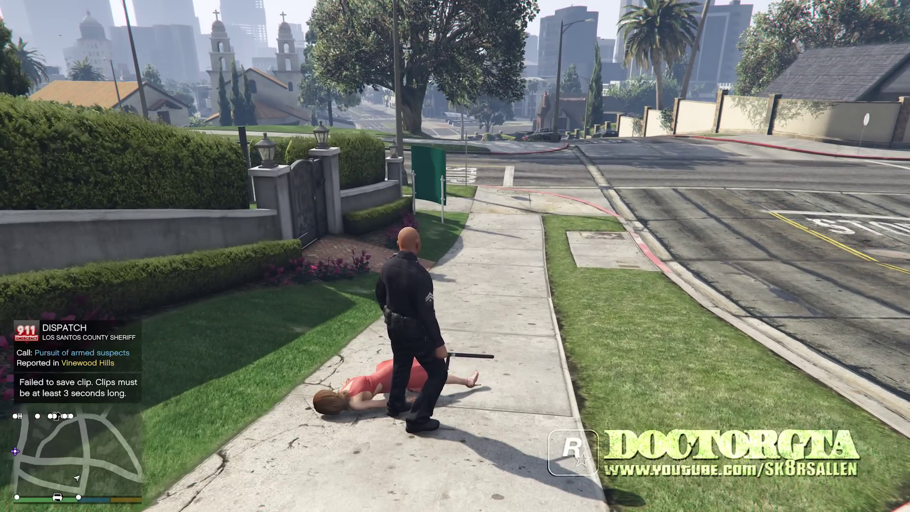
key(w)
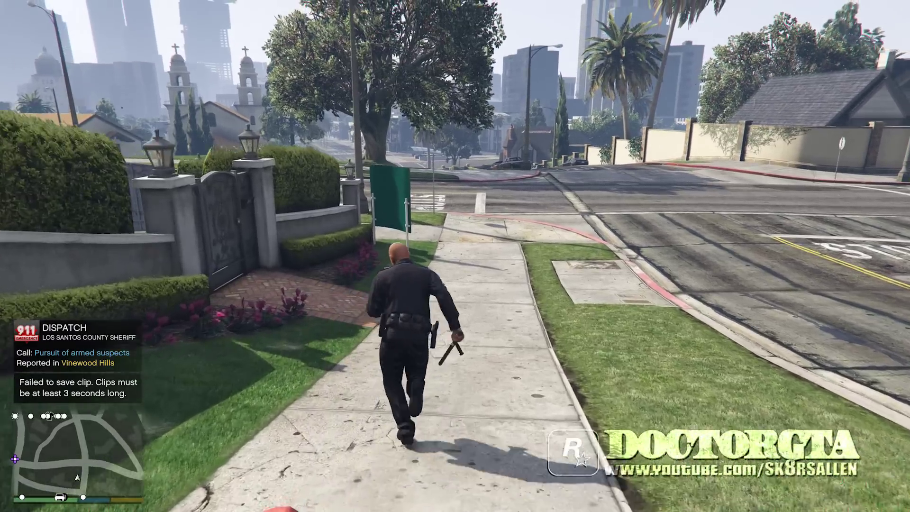